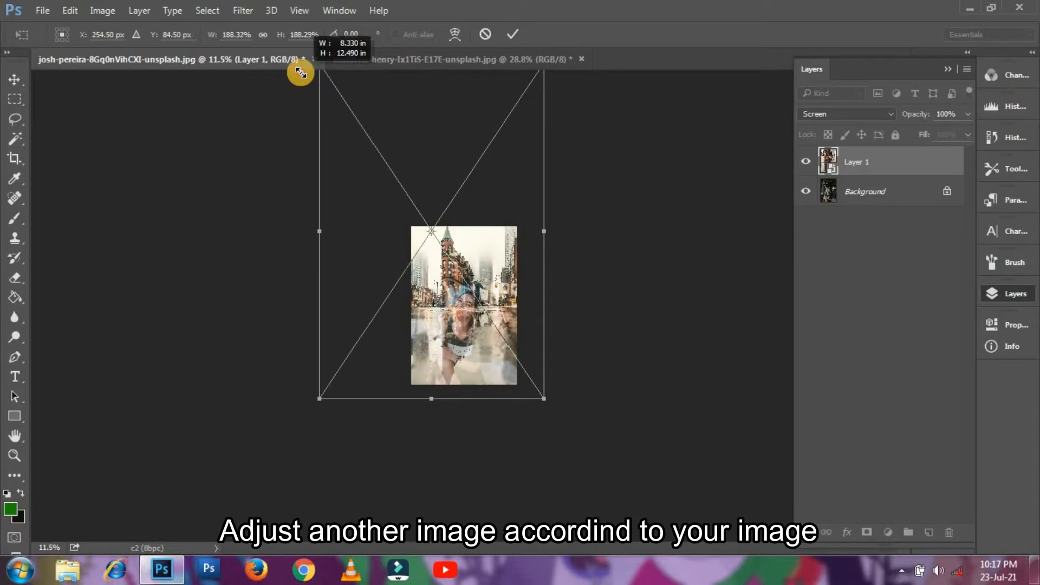
# - Shift the city overlay right and down over the portrait and commit the placement
pyautogui.moveTo(481, 258); pyautogui.dragTo(507, 277)
pyautogui.press('Return')
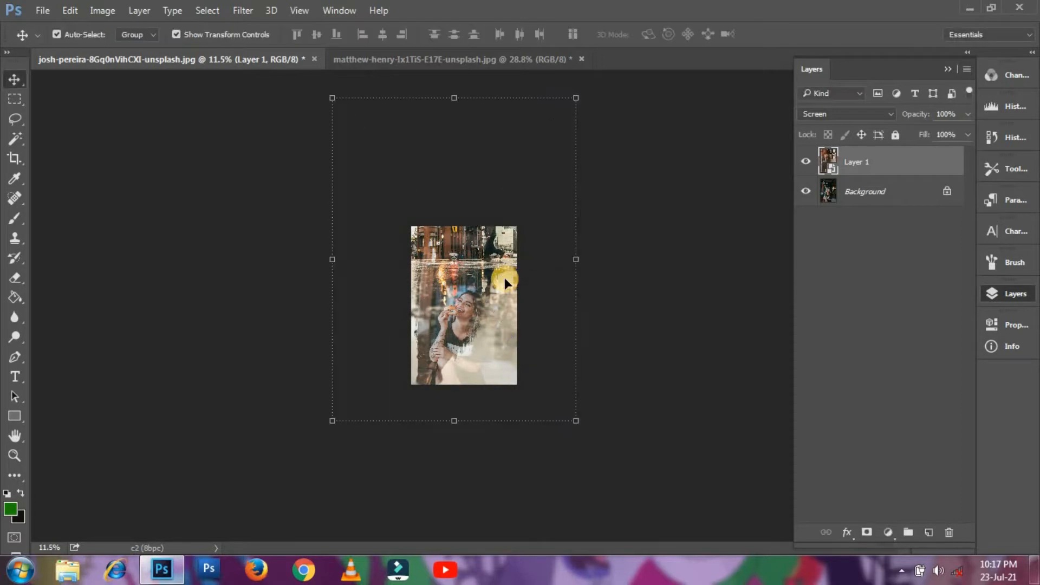
pyautogui.hotkey('ctrl', '-')
pyautogui.scroll(11, 504, 278)
pyautogui.scroll(-3, 489, 301)
# - Enlarge the city overlay toward the top-left to about 276% by 232% and commit it
pyautogui.moveTo(495, 304); pyautogui.dragTo(505, 309)
pyautogui.scroll(-5, 475, 254)
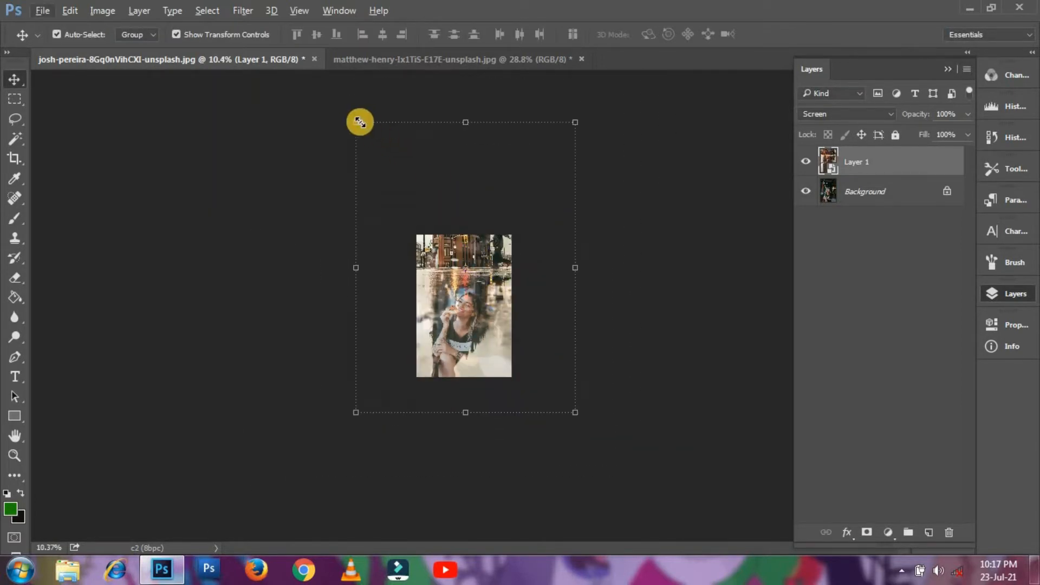
pyautogui.moveTo(360, 122); pyautogui.dragTo(286, 42)
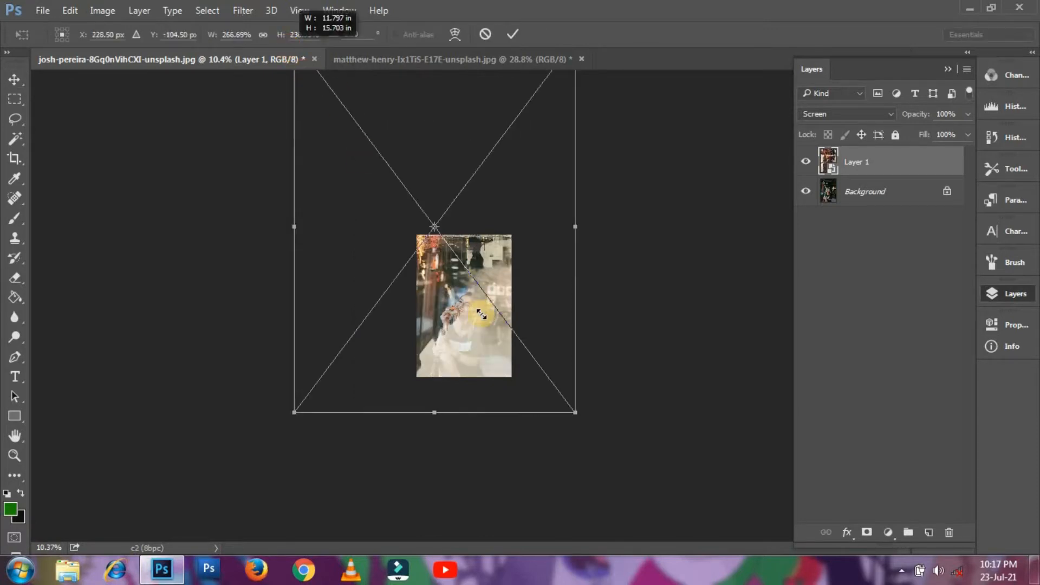
pyautogui.moveTo(480, 314)
pyautogui.mouseDown()
pyautogui.moveTo(472, 304)
pyautogui.moveTo(495, 309)
pyautogui.mouseUp()
pyautogui.press('Return')
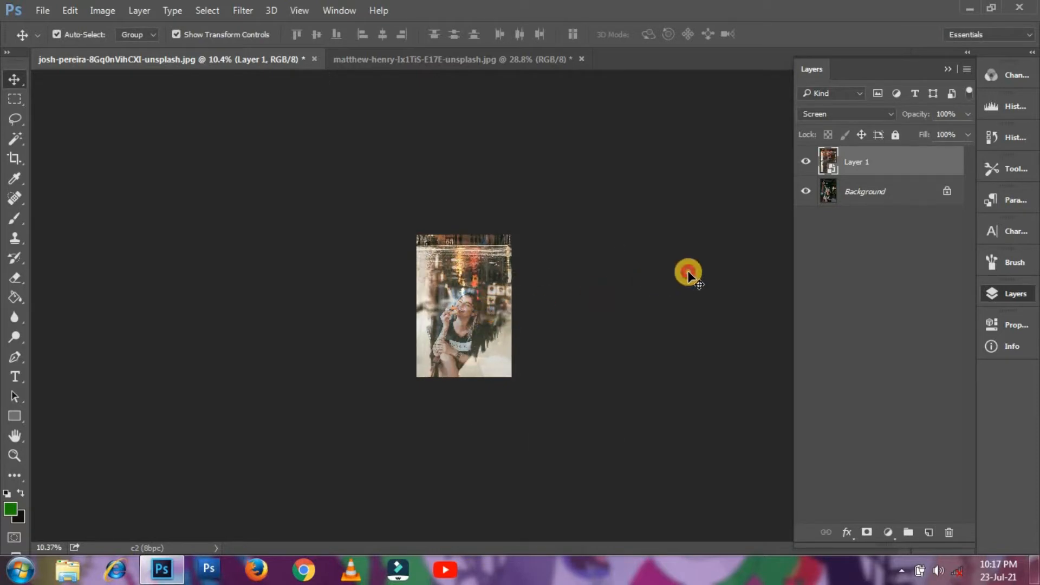
pyautogui.click(687, 272)
pyautogui.scroll(9, 536, 309)
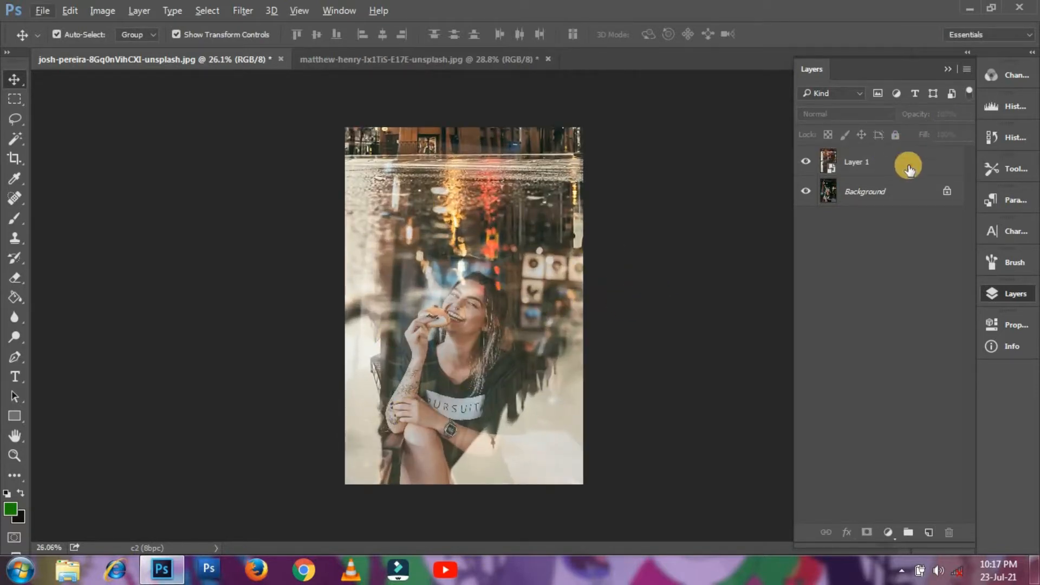
# - Apply a 33-pixel Gaussian Blur to the Layer 1 city overlay
pyautogui.click(908, 169)
pyautogui.click(242, 10)
pyautogui.moveTo(425, 187)
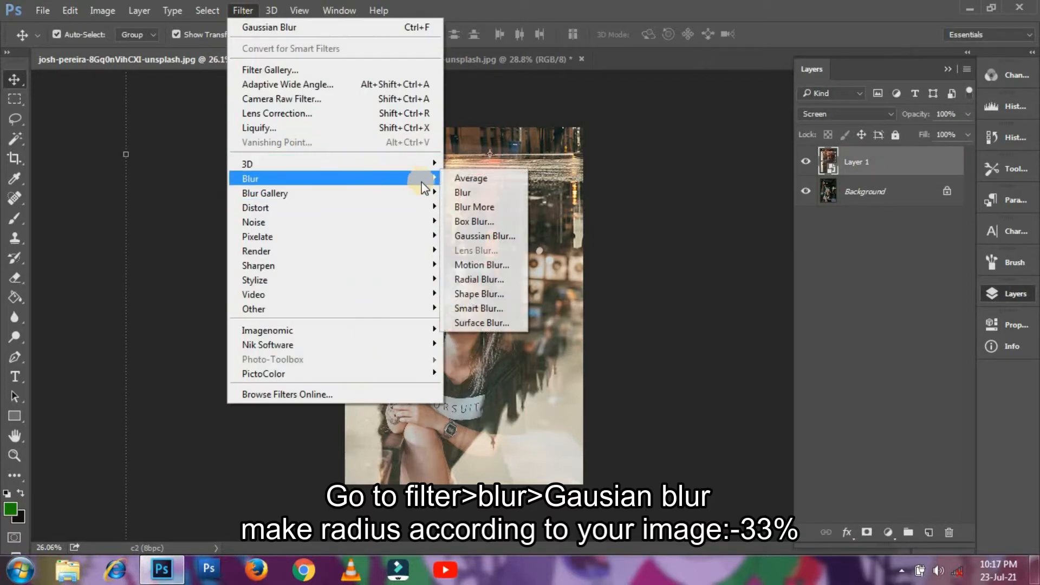
pyautogui.click(479, 236)
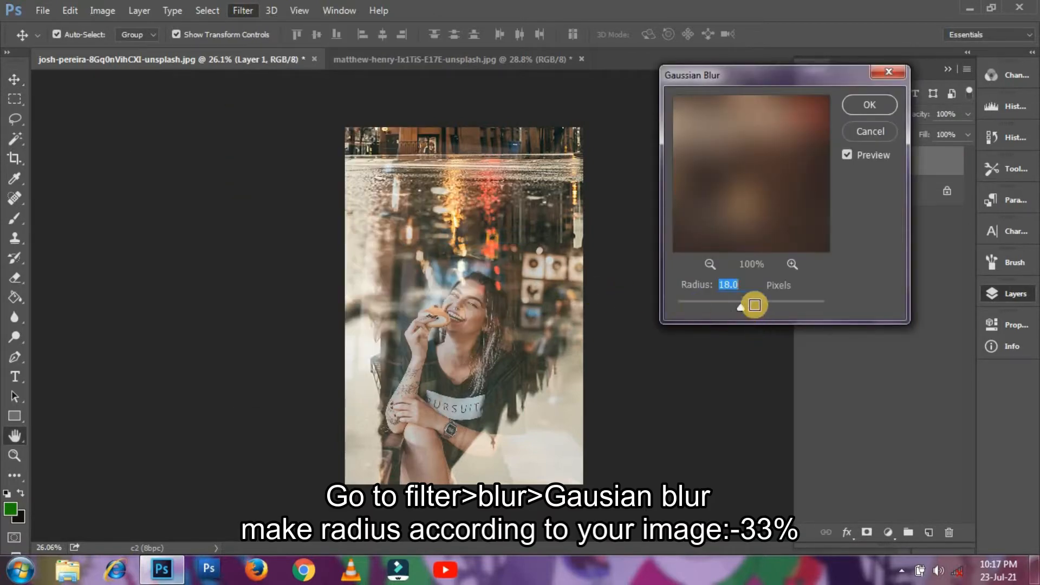
pyautogui.click(755, 305)
pyautogui.moveTo(739, 290); pyautogui.dragTo(697, 278)
pyautogui.write('33')
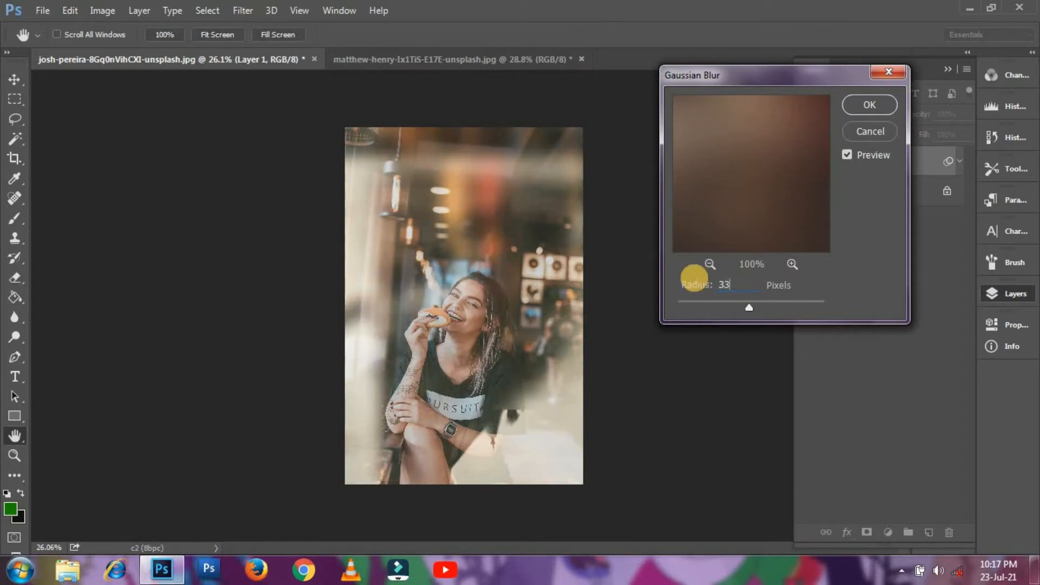
pyautogui.press('Return')
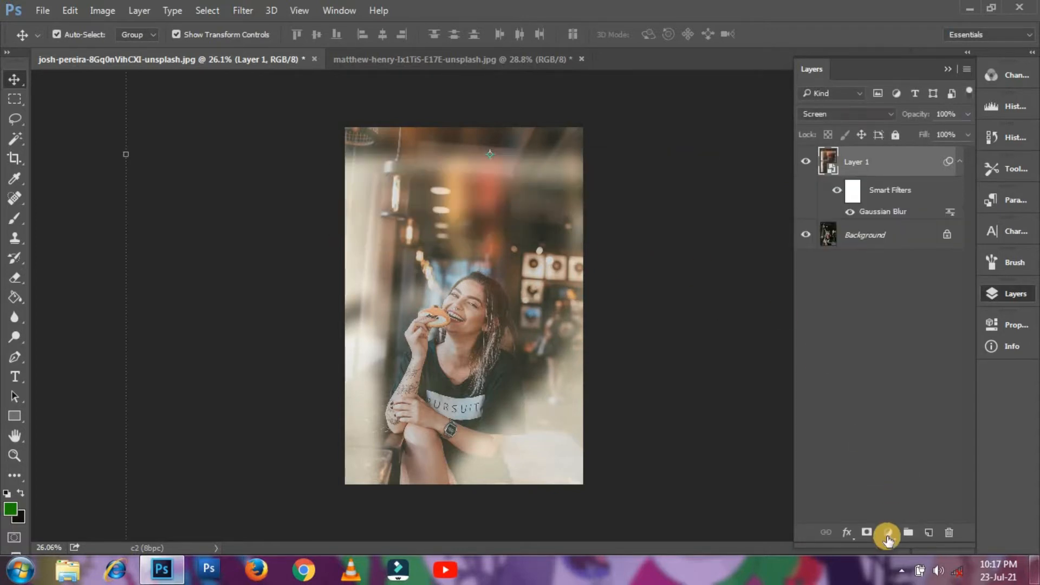
# - Add a Levels layer clipped to Layer 1 with inputs 27/1.27/231 and output white 129
pyautogui.click(887, 534)
pyautogui.click(867, 282)
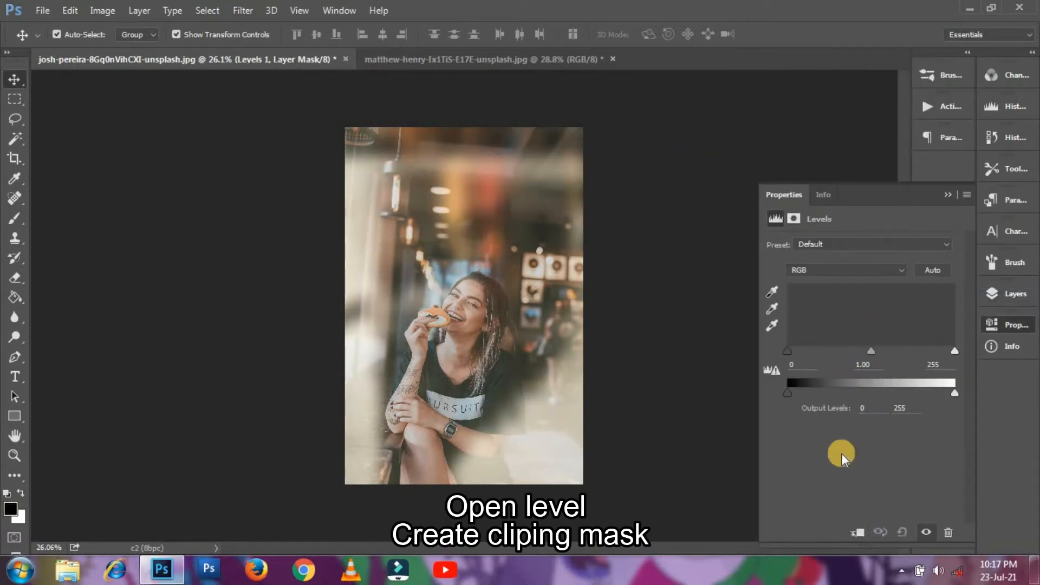
pyautogui.click(857, 534)
pyautogui.moveTo(950, 391); pyautogui.dragTo(859, 392)
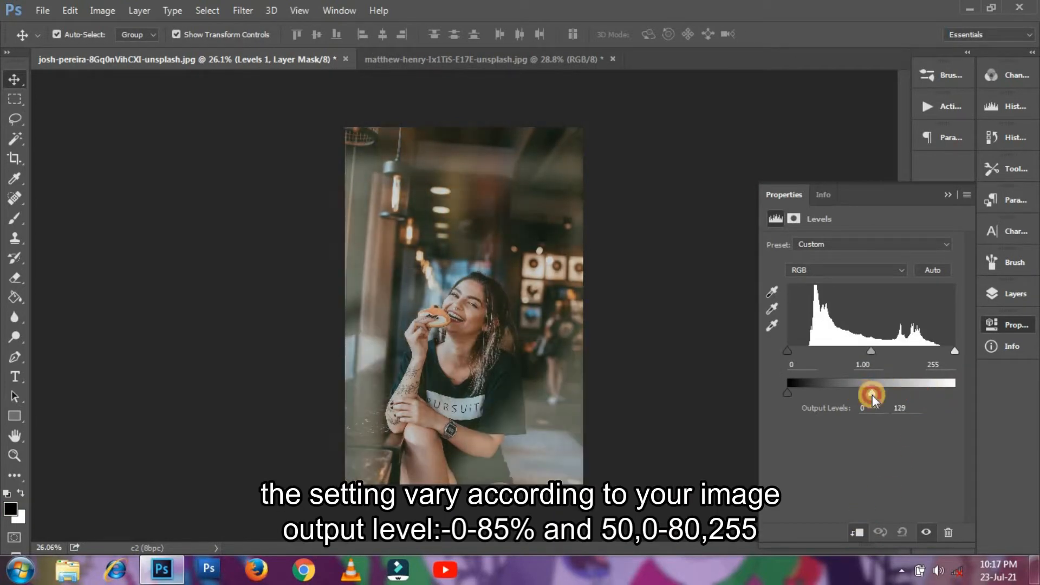
pyautogui.moveTo(788, 351); pyautogui.dragTo(805, 353)
pyautogui.moveTo(955, 351); pyautogui.dragTo(940, 354)
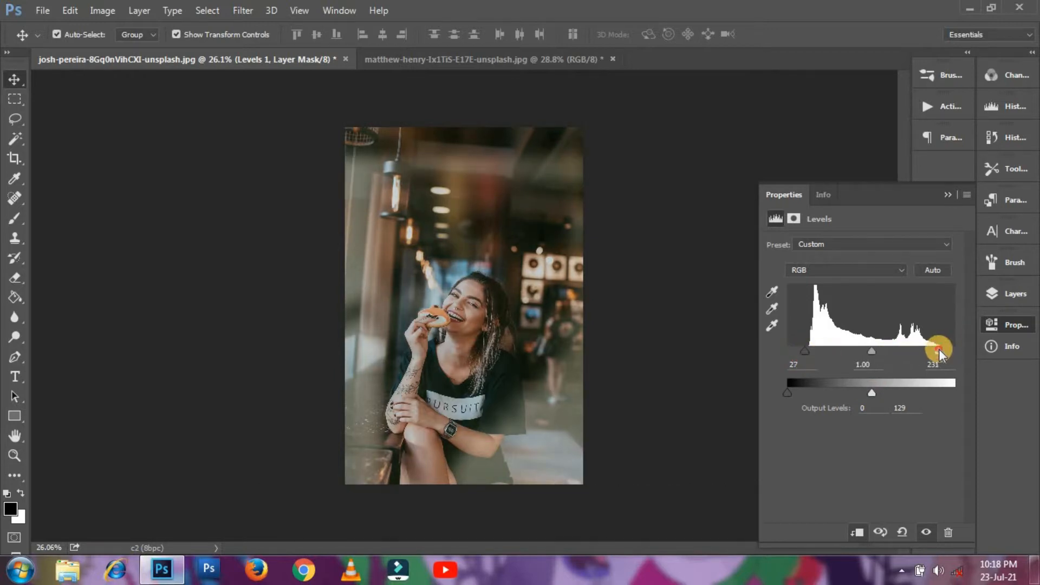
pyautogui.moveTo(872, 352); pyautogui.dragTo(861, 355)
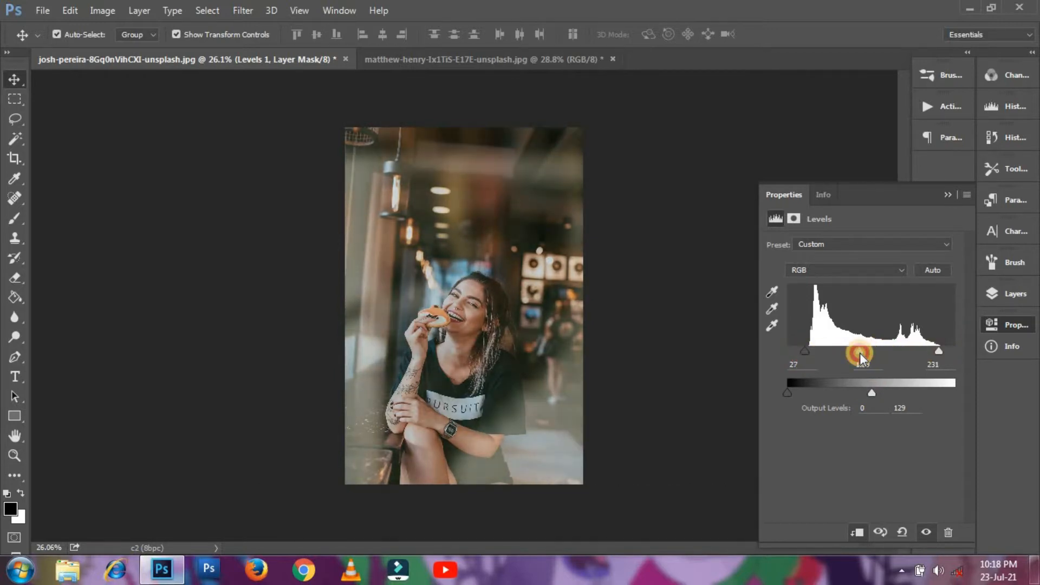
pyautogui.click(941, 190)
pyautogui.click(991, 293)
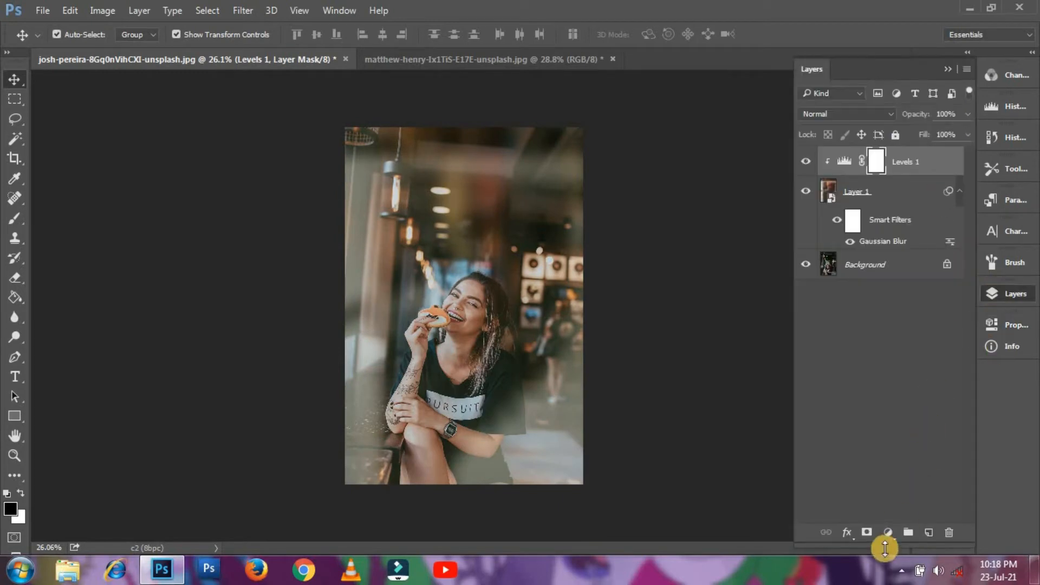
# - Add a clipped Hue/Saturation adjustment with saturation -21 above the overlay
pyautogui.click(887, 532)
pyautogui.click(891, 339)
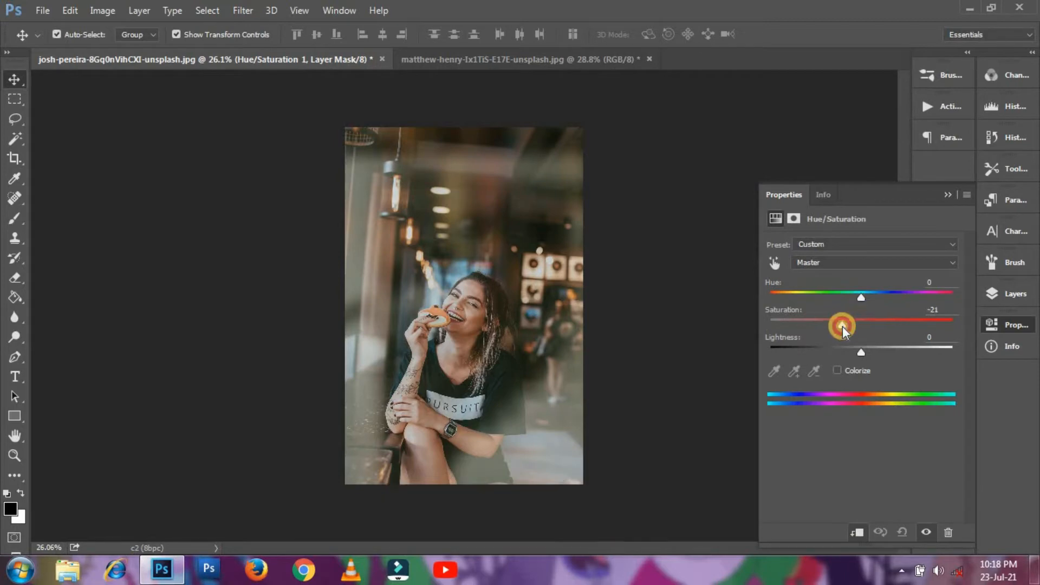
pyautogui.click(945, 200)
pyautogui.click(999, 293)
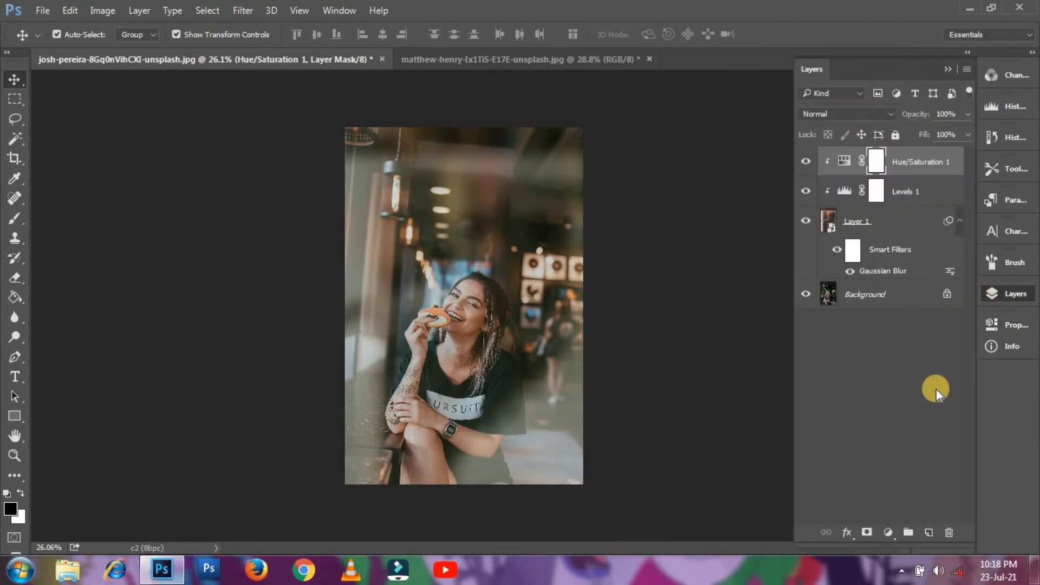
# - Add a clipped Brightness/Contrast adjustment with brightness 26 and contrast -15
pyautogui.click(887, 532)
pyautogui.click(898, 254)
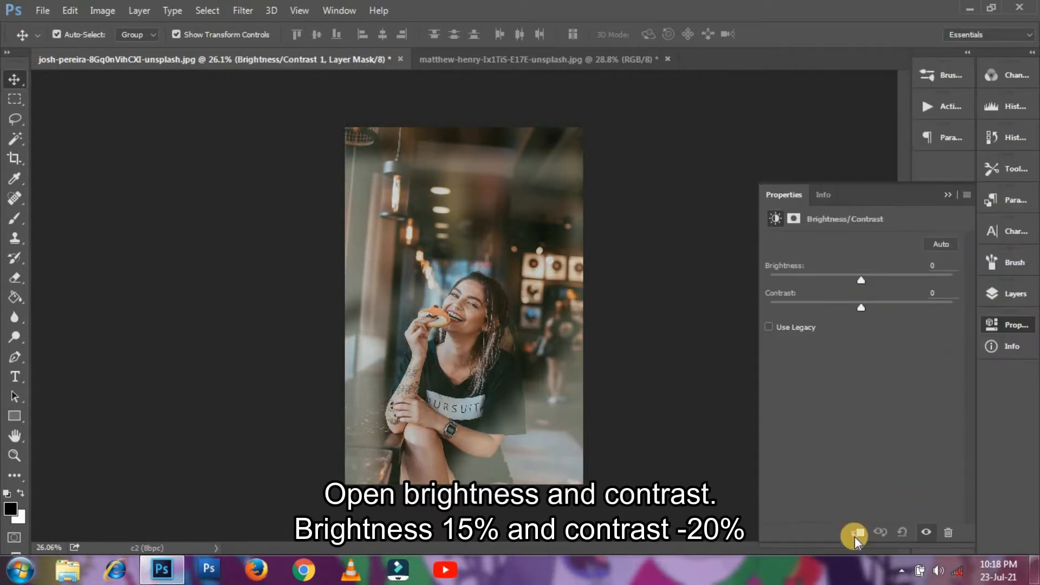
pyautogui.moveTo(866, 284); pyautogui.dragTo(876, 284)
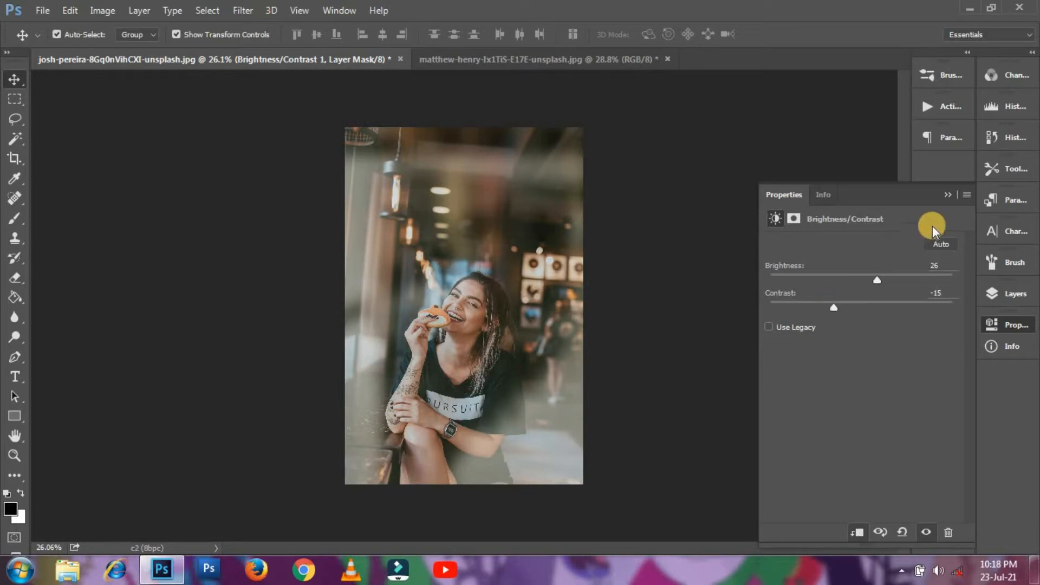
pyautogui.click(948, 195)
pyautogui.click(1010, 294)
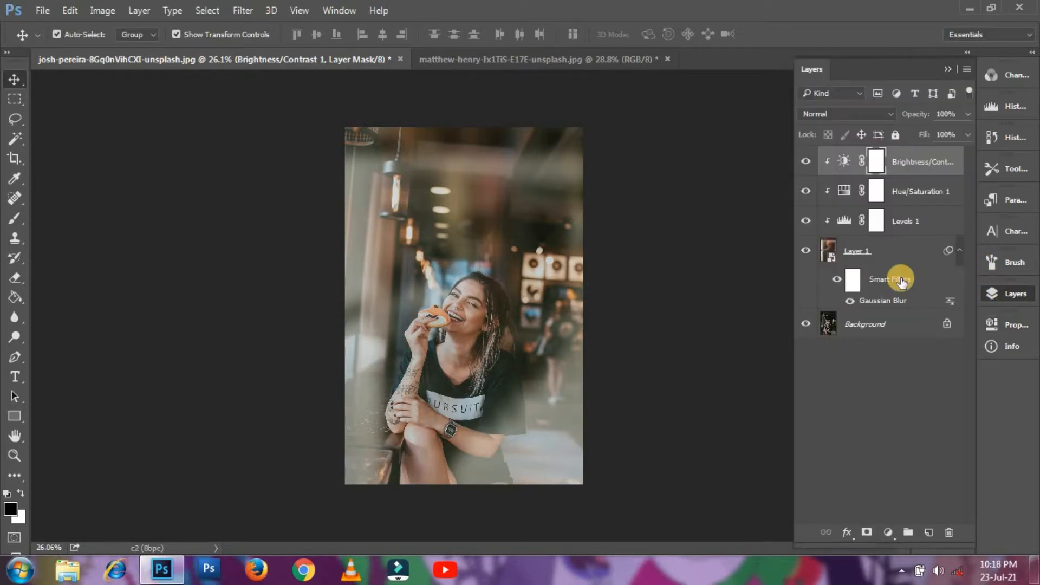
# - Select Layer 1 together with its Levels 1 and Hue/Saturation 1 adjustments
pyautogui.keyDown('ctrl'); pyautogui.click(888, 251); pyautogui.keyUp('ctrl')
pyautogui.keyDown('ctrl'); pyautogui.click(899, 221); pyautogui.keyUp('ctrl')
pyautogui.keyDown('ctrl'); pyautogui.click(900, 192); pyautogui.keyUp('ctrl')
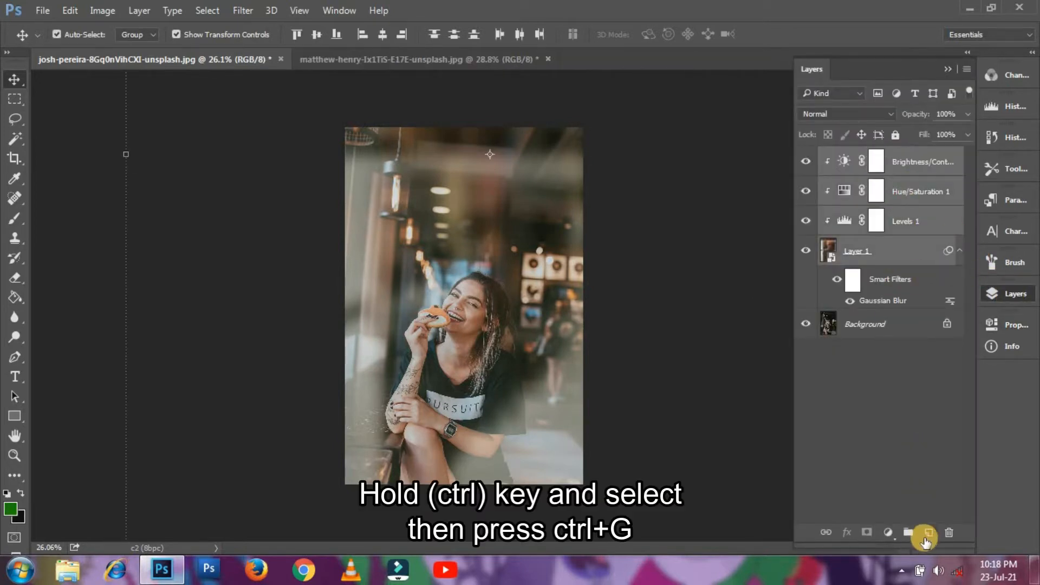
# - Group the overlay layers into Group 1 and close the city photo without saving
pyautogui.hotkey('ctrl', 'g')
pyautogui.click(394, 61)
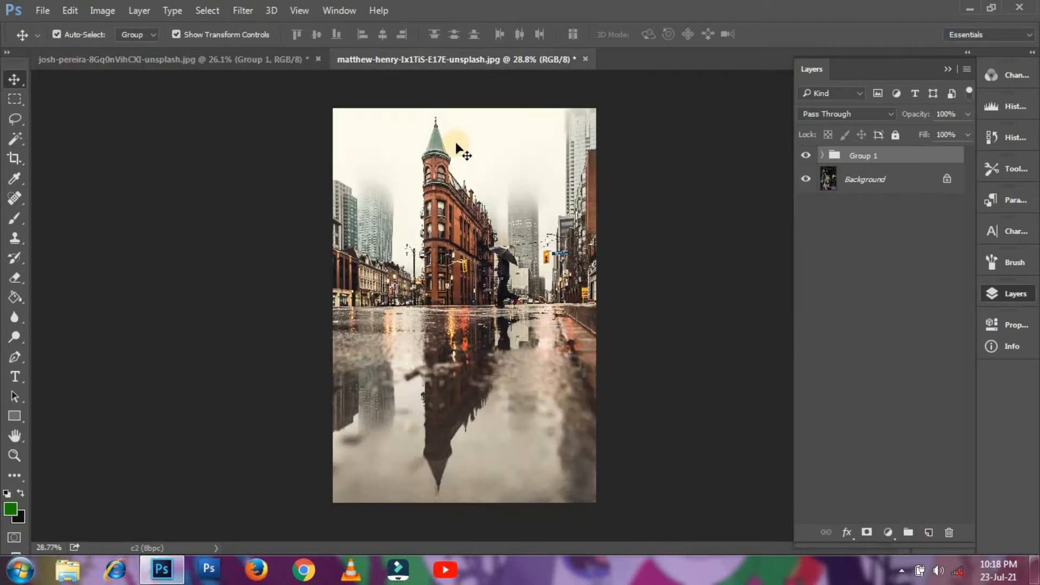
pyautogui.click(586, 57)
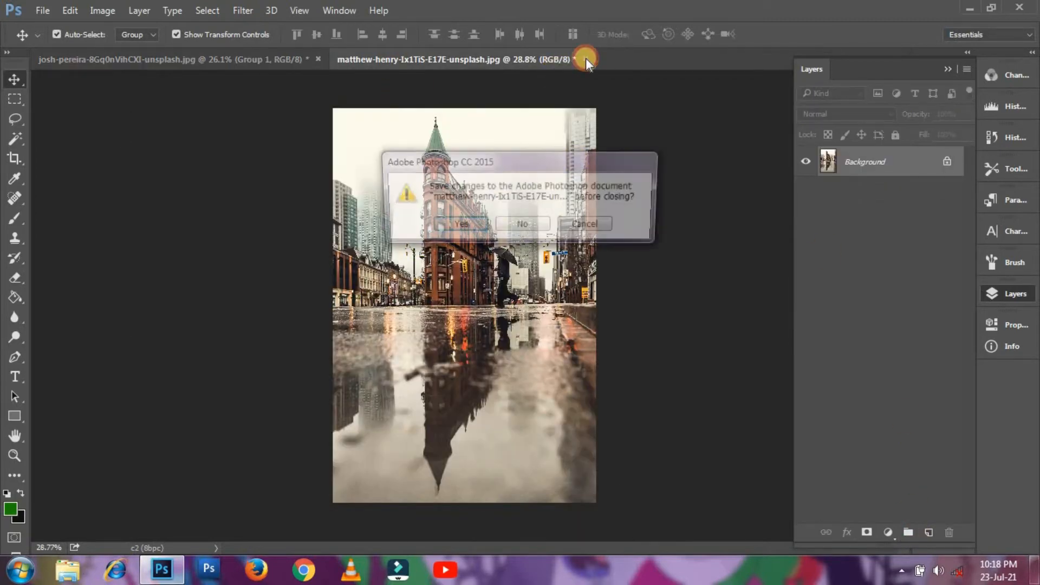
pyautogui.click(538, 226)
# - Open the rainy-glass texture valentin-muller-bWtd1ZyEy6w-unsplash.jpg, dismissing the locked-layer warning
pyautogui.click(41, 10)
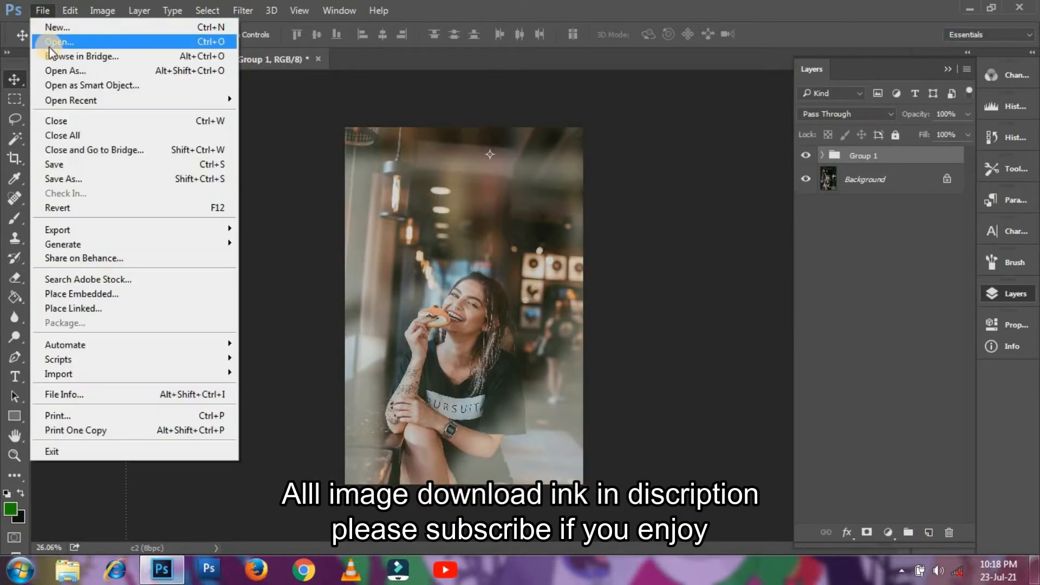
pyautogui.click(50, 41)
pyautogui.click(331, 135)
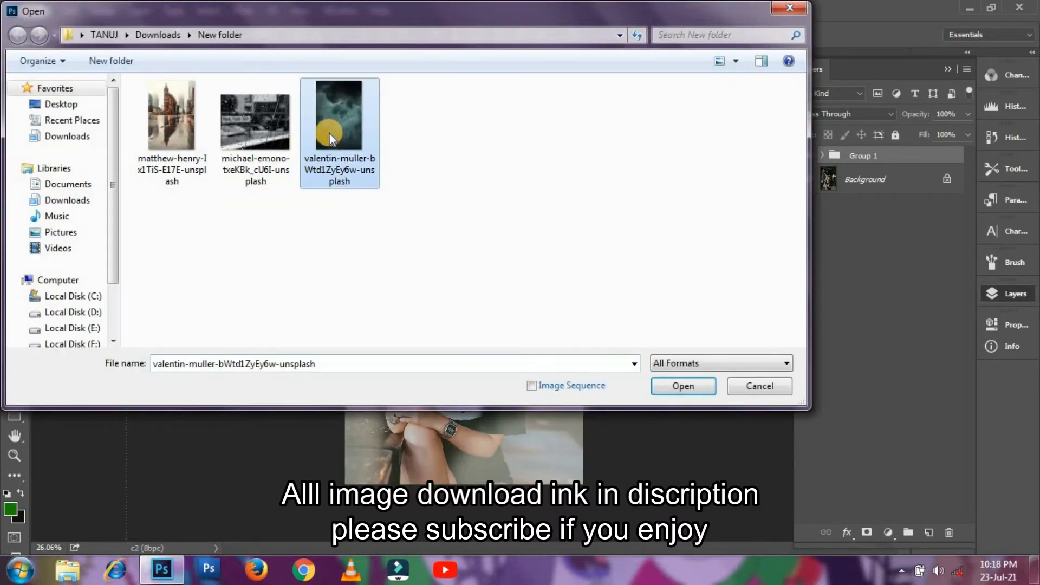
pyautogui.press('Return')
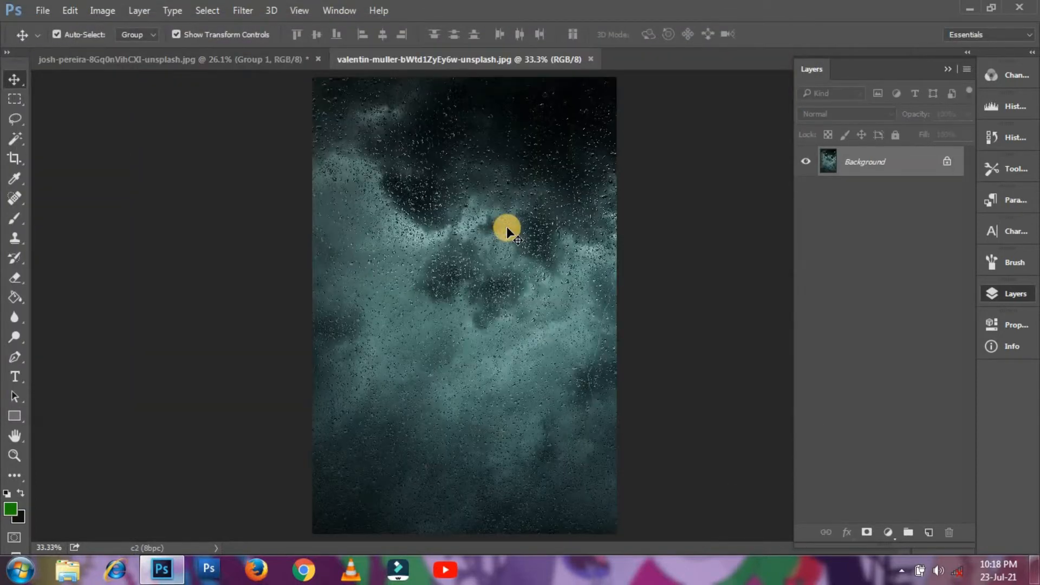
pyautogui.moveTo(506, 226); pyautogui.dragTo(466, 171)
pyautogui.press('Return')
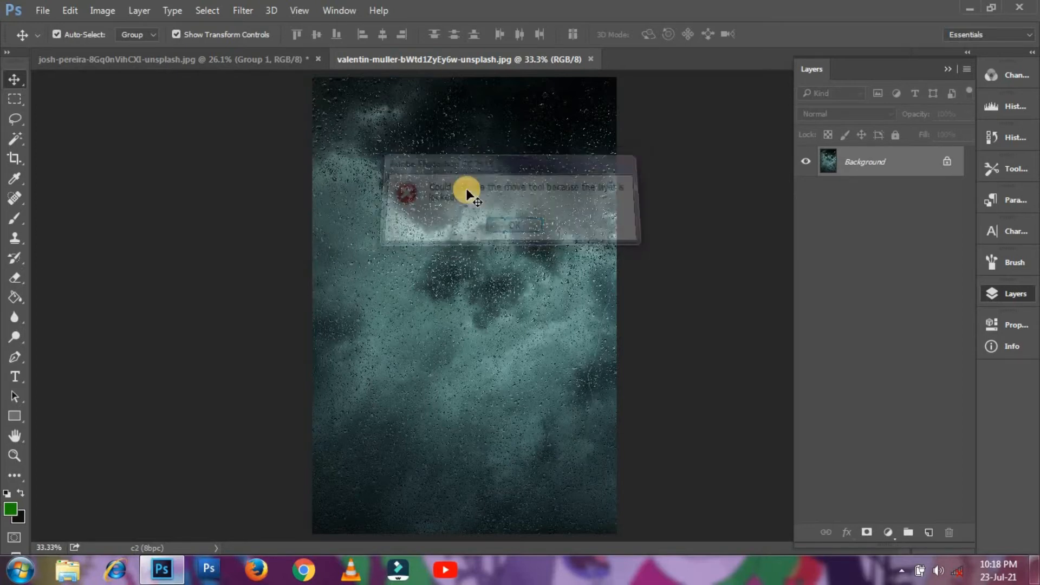
# - Move the rainy-glass texture into the portrait as Layer 2 and enlarge it to cover the canvas
pyautogui.press('c')
pyautogui.press('v')
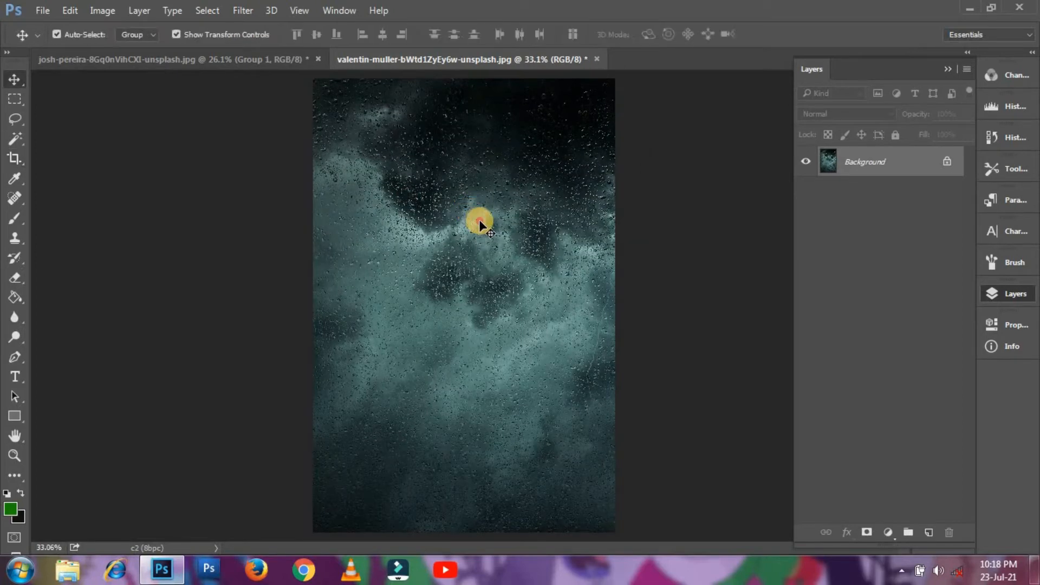
pyautogui.click(232, 52)
pyautogui.moveTo(417, 219); pyautogui.dragTo(484, 246)
pyautogui.moveTo(350, 130); pyautogui.dragTo(333, 115)
pyautogui.press('Return')
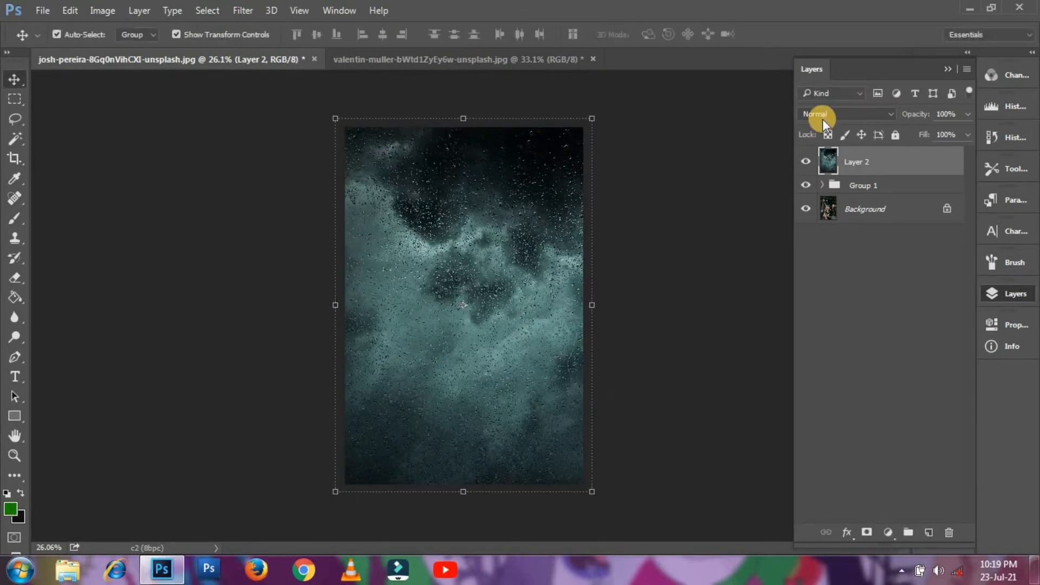
# - Set Layer 2 to Screen blend mode and convert it to a smart object
pyautogui.click(822, 115)
pyautogui.click(819, 217)
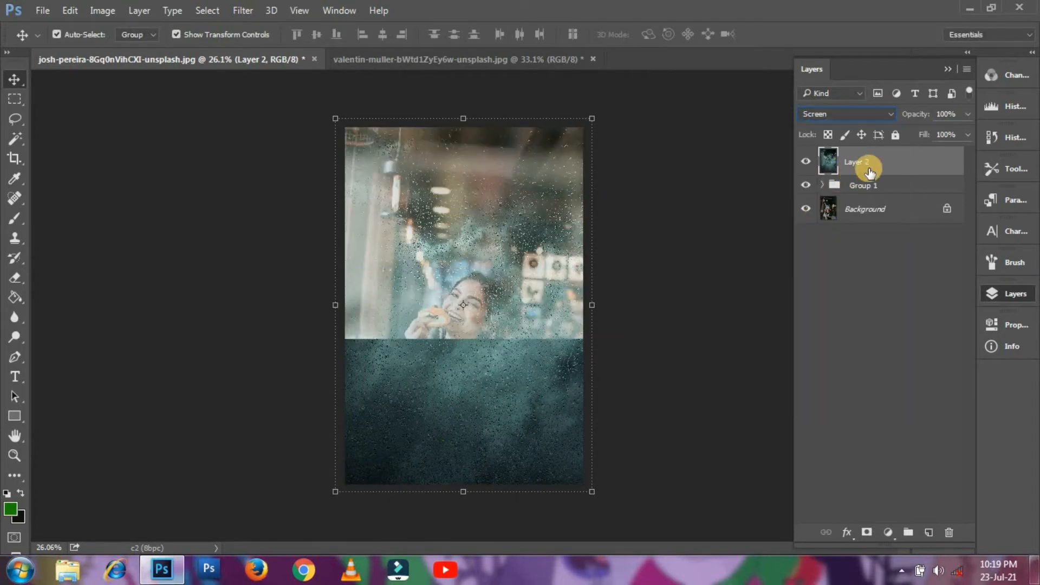
pyautogui.rightClick(878, 162)
pyautogui.click(653, 258)
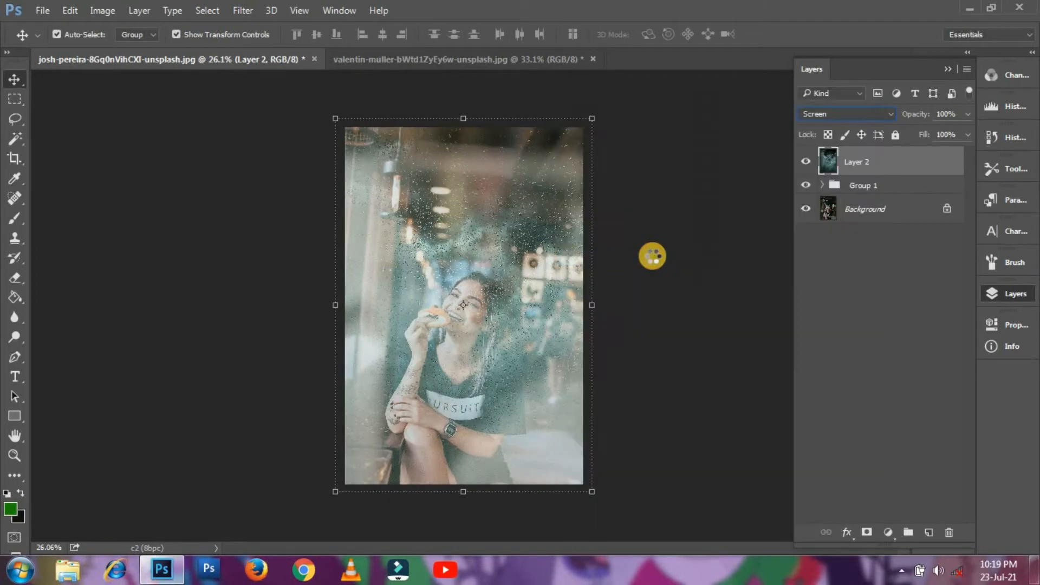
# - Apply a light Gaussian Blur of about 1.7 pixels to the rainy-glass Layer 2
pyautogui.click(242, 11)
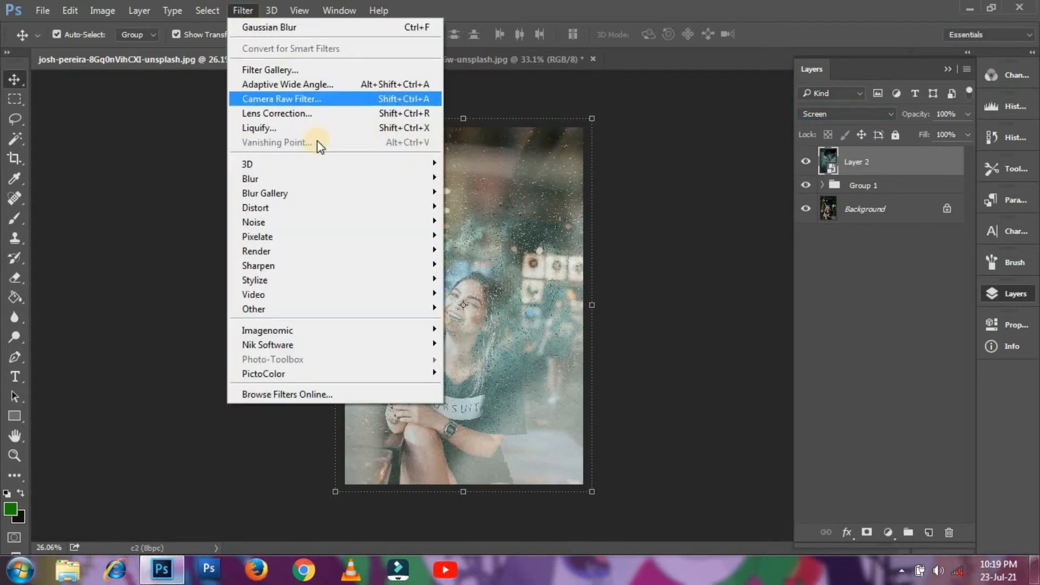
pyautogui.moveTo(356, 175)
pyautogui.click(509, 233)
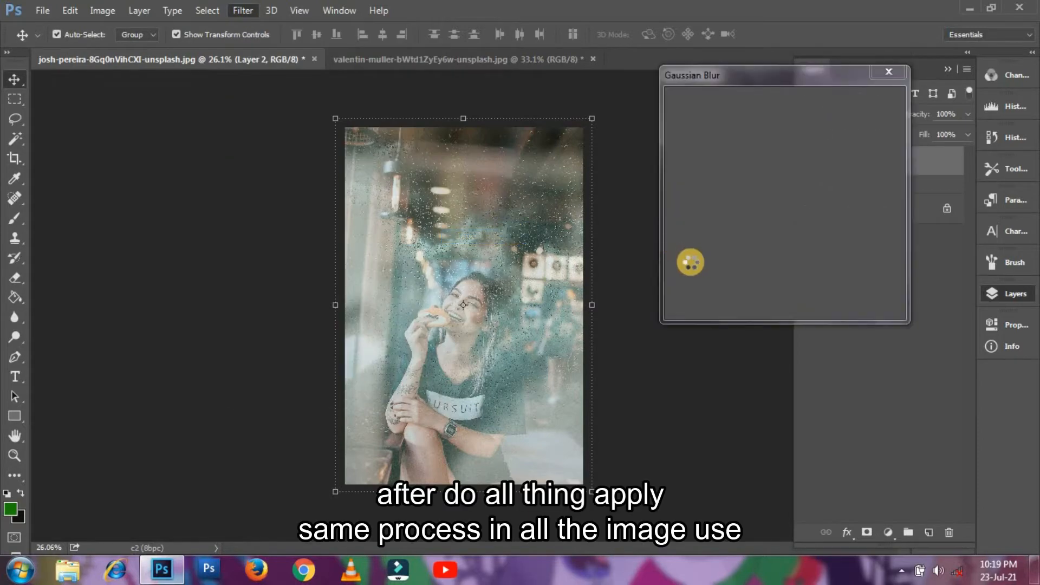
pyautogui.moveTo(715, 298); pyautogui.dragTo(691, 302)
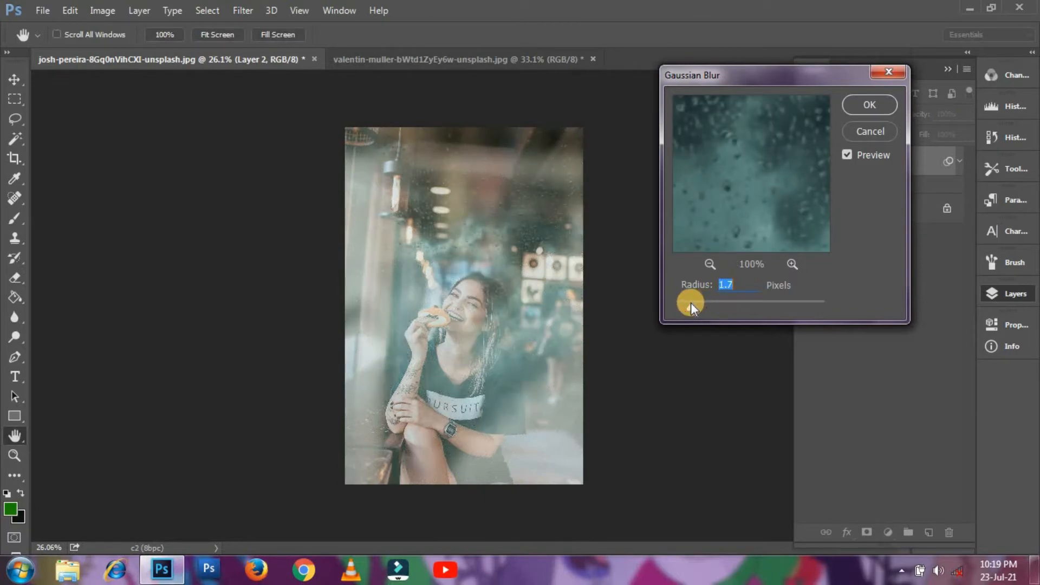
pyautogui.click(859, 109)
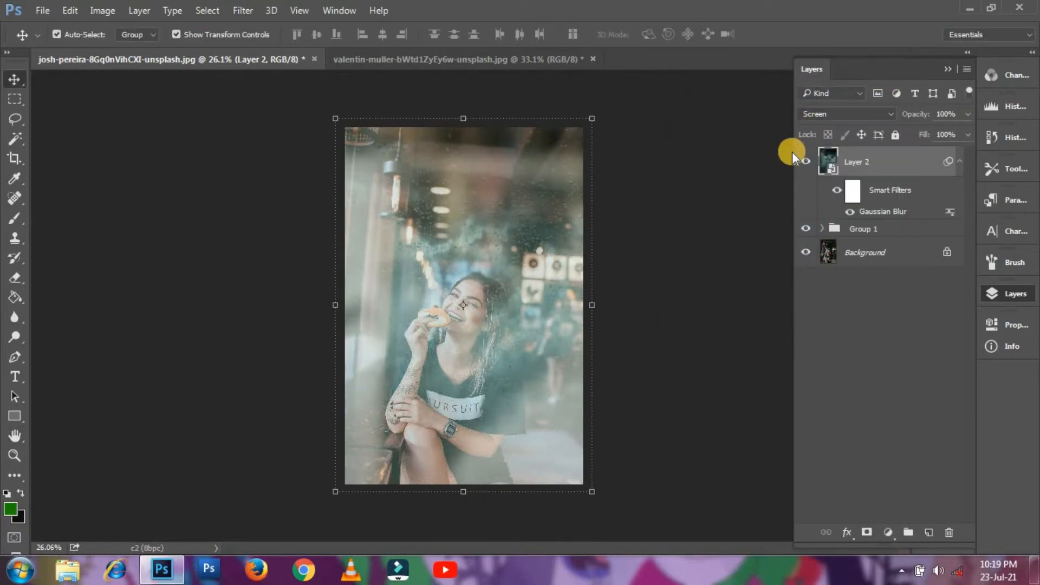
# - Add a Levels layer clipped to Layer 2 with inputs 14/0.64/204 and output white 162
pyautogui.click(889, 531)
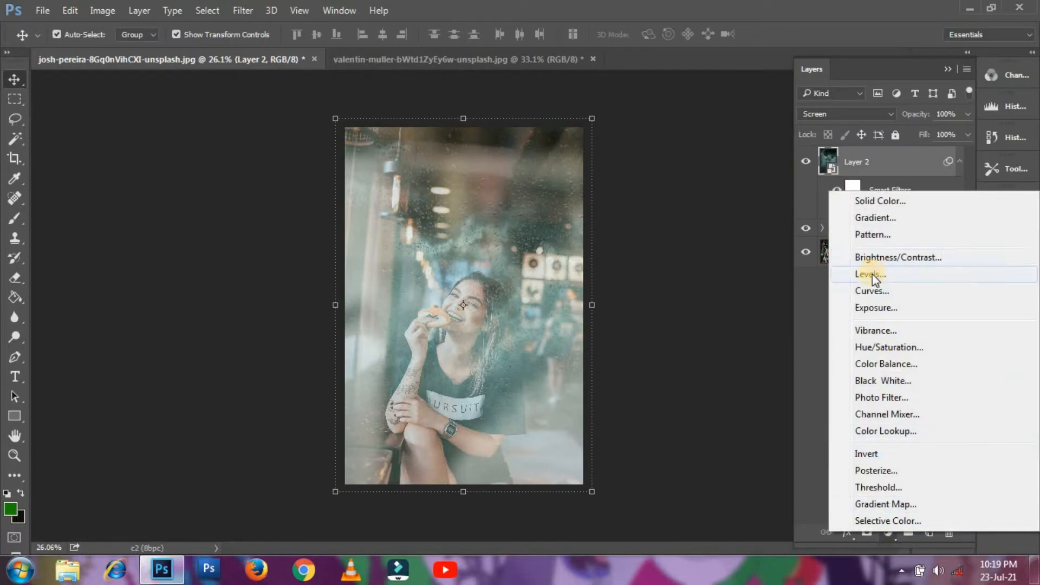
pyautogui.click(872, 274)
pyautogui.click(864, 534)
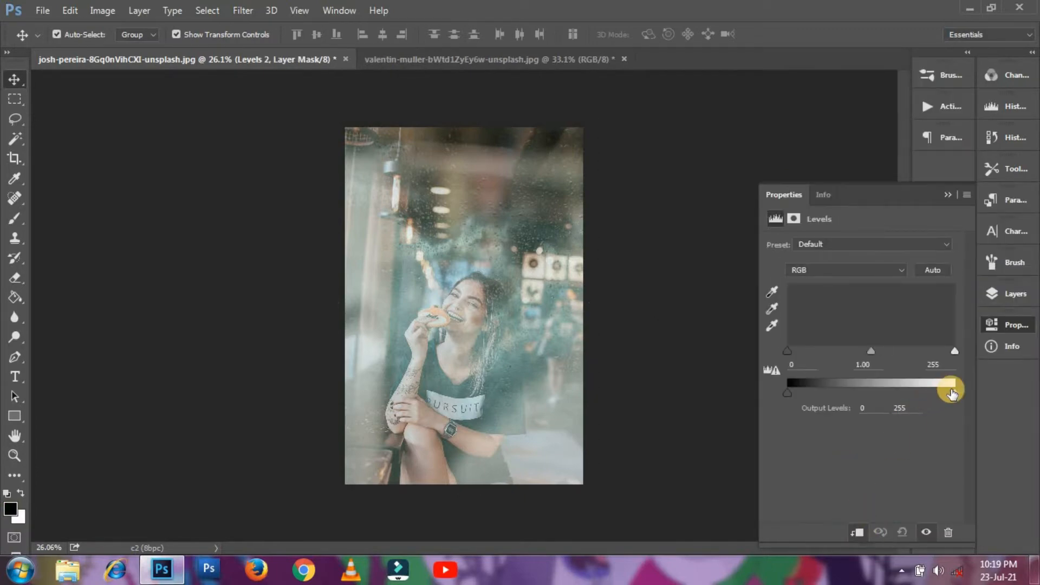
pyautogui.moveTo(911, 390); pyautogui.dragTo(894, 392)
pyautogui.moveTo(930, 350); pyautogui.dragTo(928, 349)
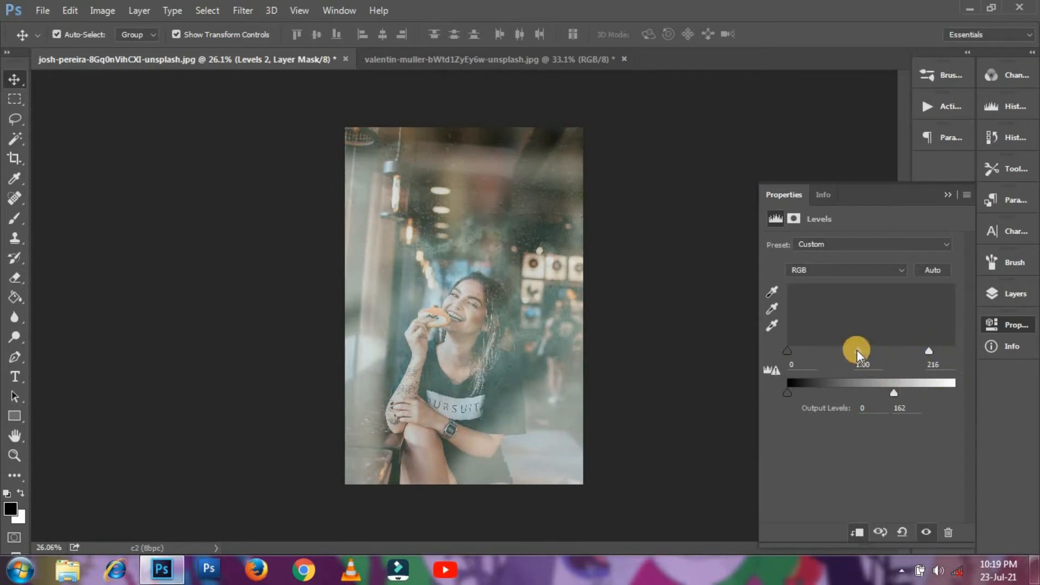
pyautogui.moveTo(857, 350); pyautogui.dragTo(869, 350)
pyautogui.moveTo(787, 351); pyautogui.dragTo(796, 353)
pyautogui.moveTo(929, 350); pyautogui.dragTo(921, 351)
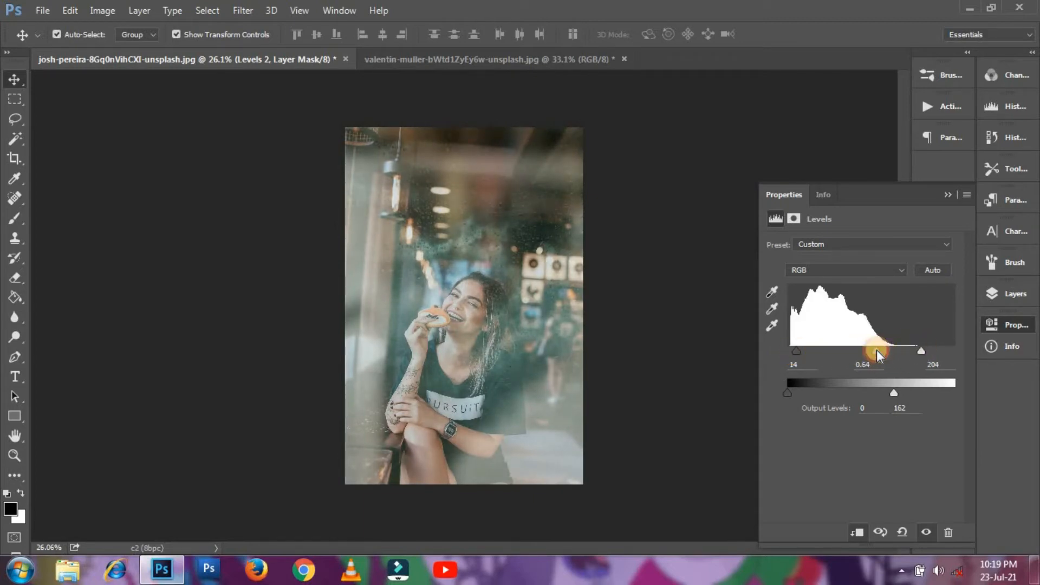
pyautogui.click(947, 196)
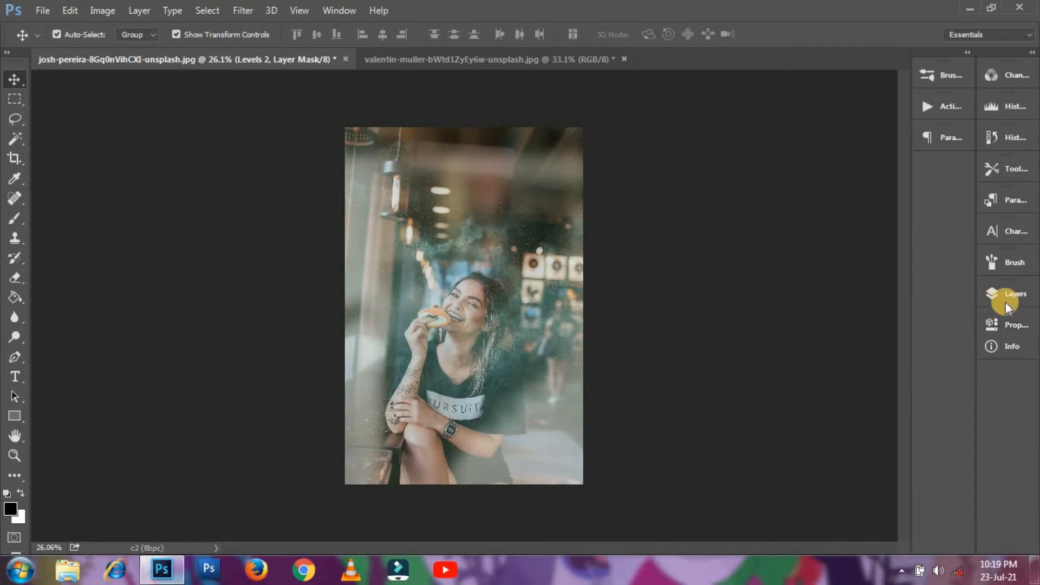
pyautogui.click(1007, 303)
# - Group Layer 2 and Levels 2 into Group 2, then begin opening another image
pyautogui.click(906, 200)
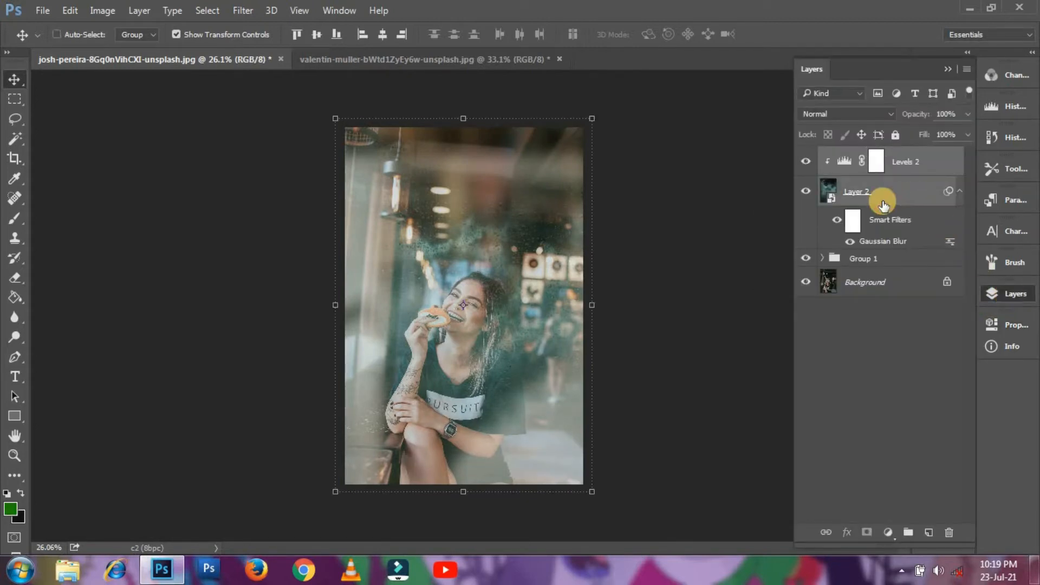
pyautogui.click(912, 528)
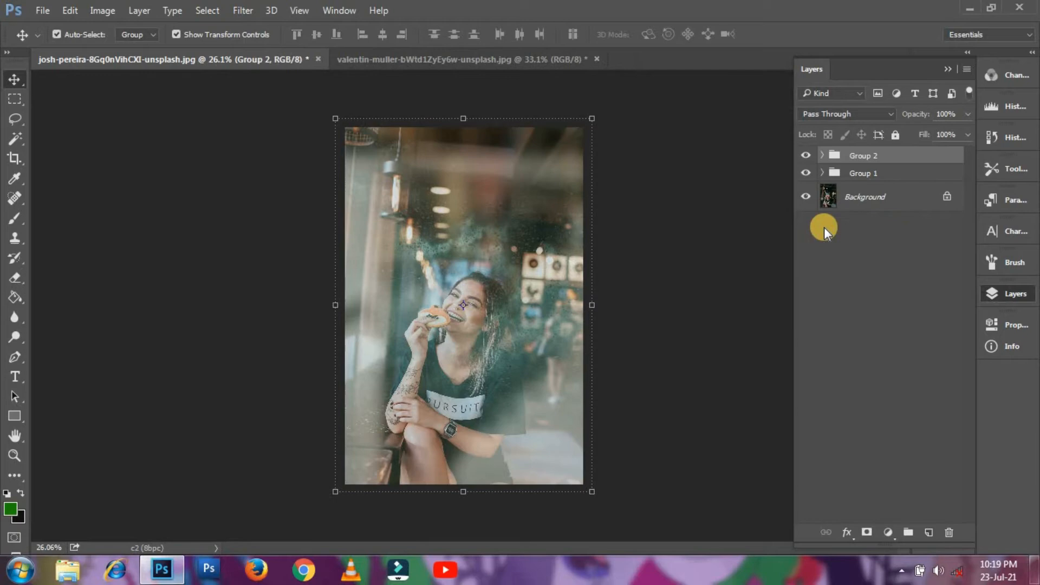
pyautogui.click(38, 6)
pyautogui.click(48, 40)
# - Open the michael-emono rain-on-window photo and bring it into the portrait as Layer 3
pyautogui.doubleClick(272, 148)
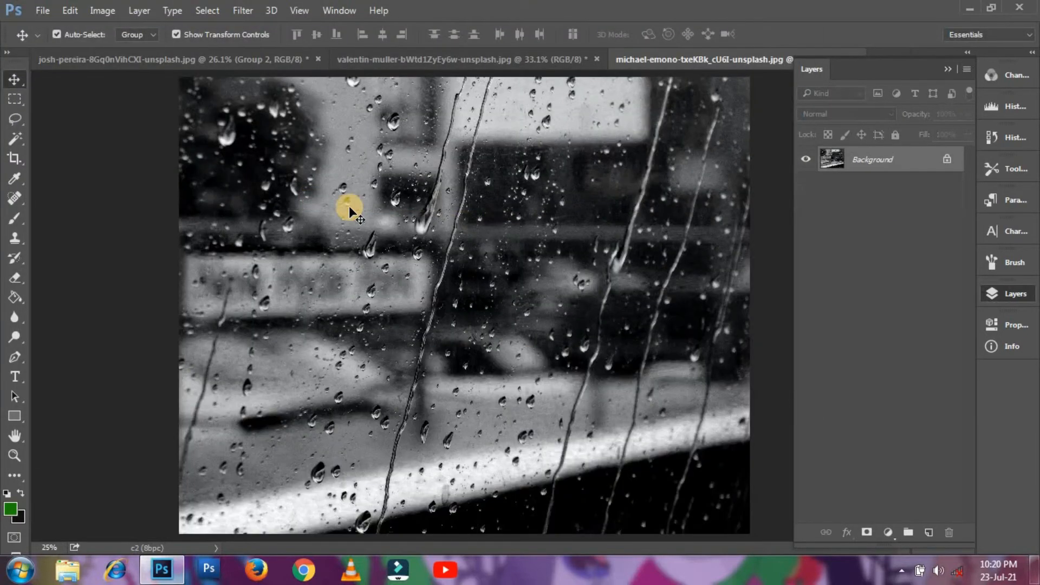
pyautogui.moveTo(349, 206); pyautogui.dragTo(429, 210)
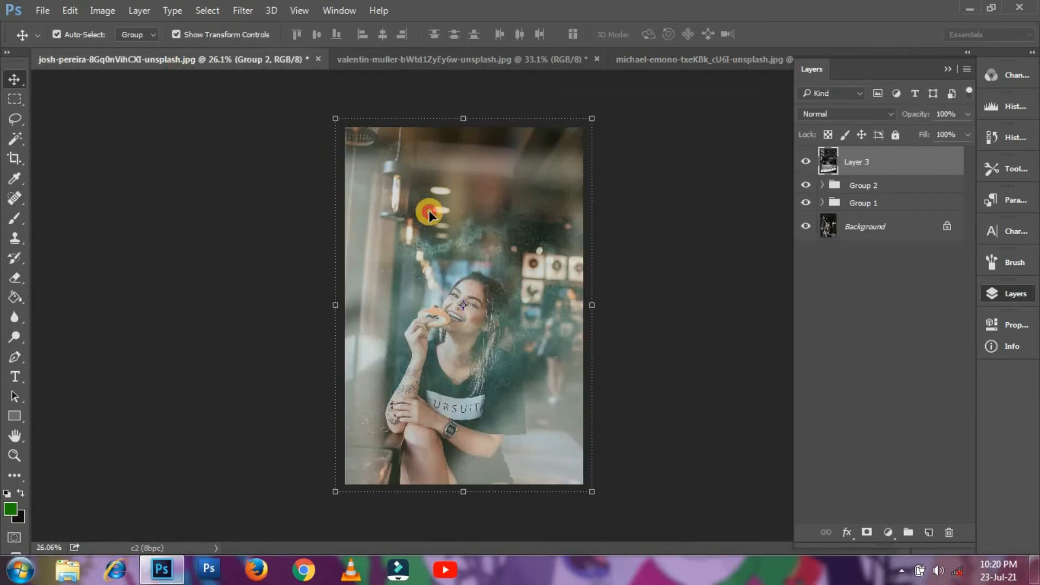
pyautogui.scroll(-4, 454, 226)
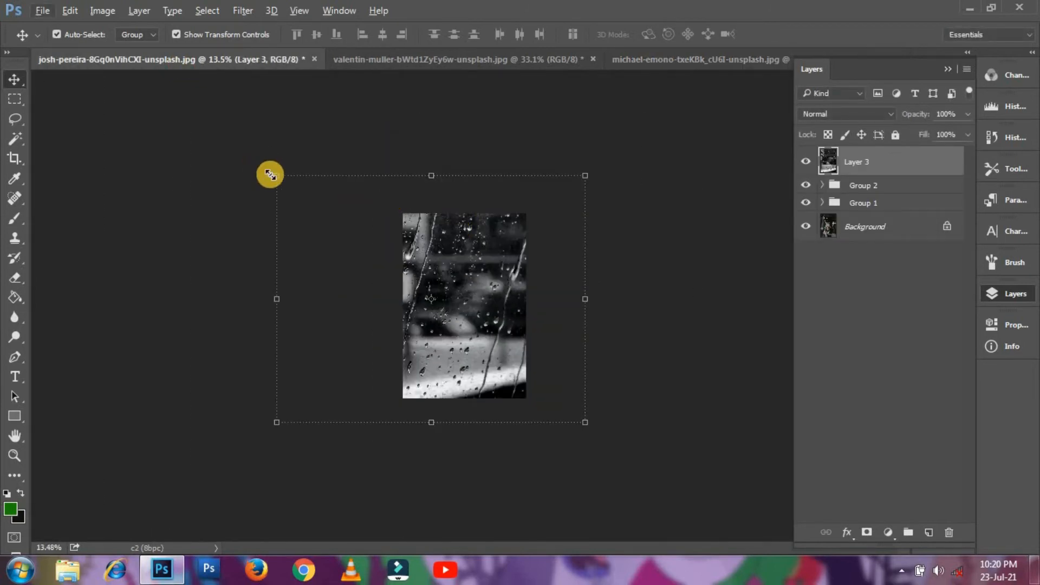
# - Scale, move and stretch Layer 3 so it covers the whole portrait canvas
pyautogui.moveTo(270, 174); pyautogui.dragTo(434, 244)
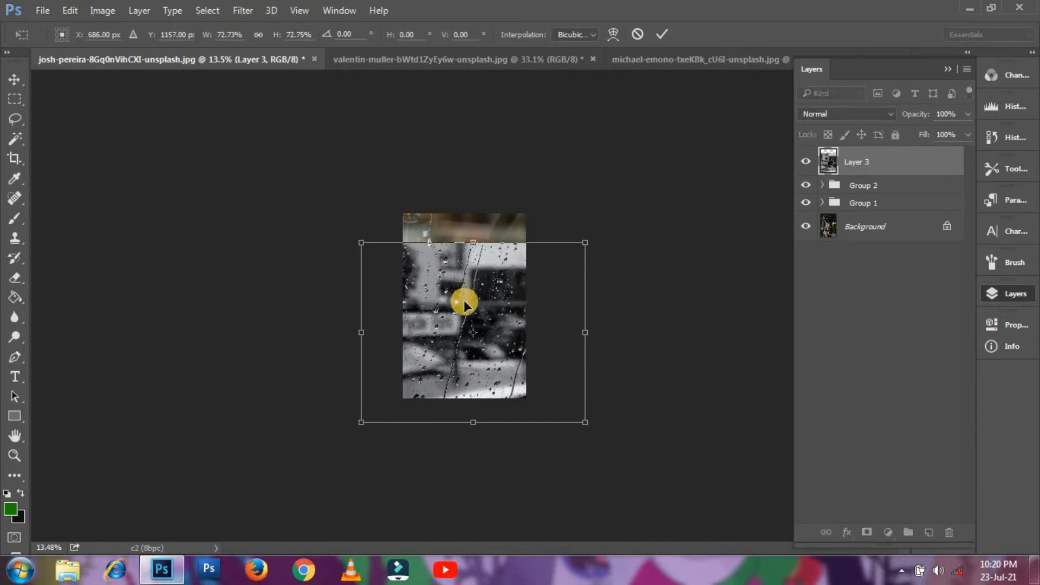
pyautogui.doubleClick(463, 300)
pyautogui.scroll(4, 473, 301)
pyautogui.moveTo(472, 301); pyautogui.dragTo(466, 243)
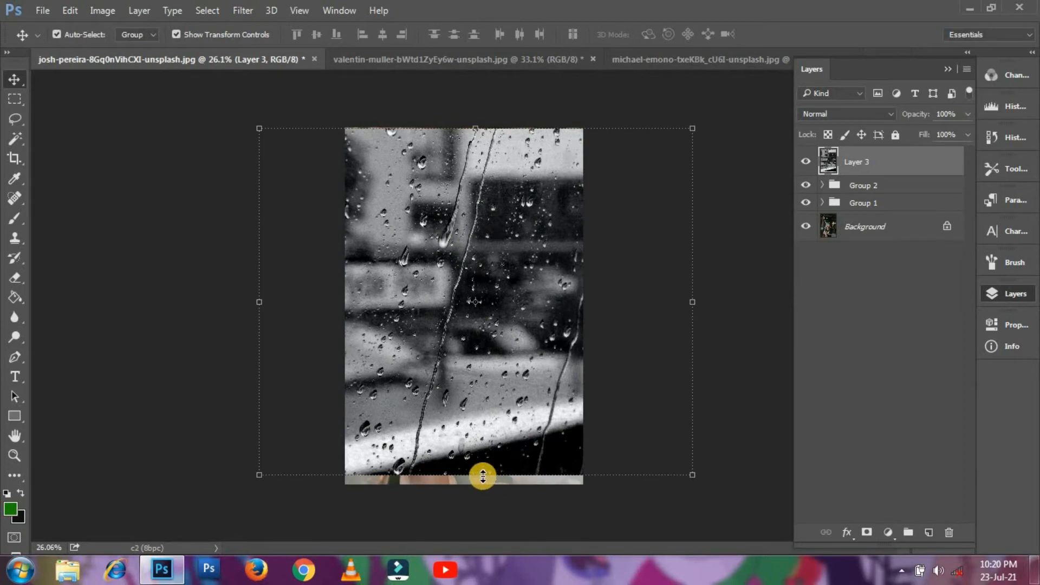
pyautogui.moveTo(483, 476); pyautogui.dragTo(461, 502)
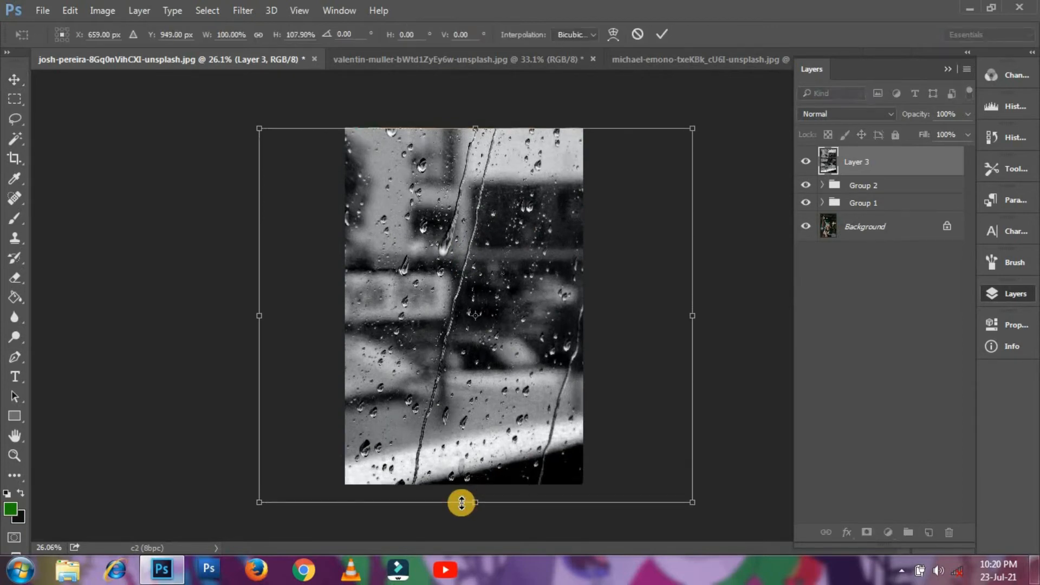
pyautogui.doubleClick(465, 425)
# - Set Layer 3 to Screen blend mode and convert it to a smart object
pyautogui.click(837, 116)
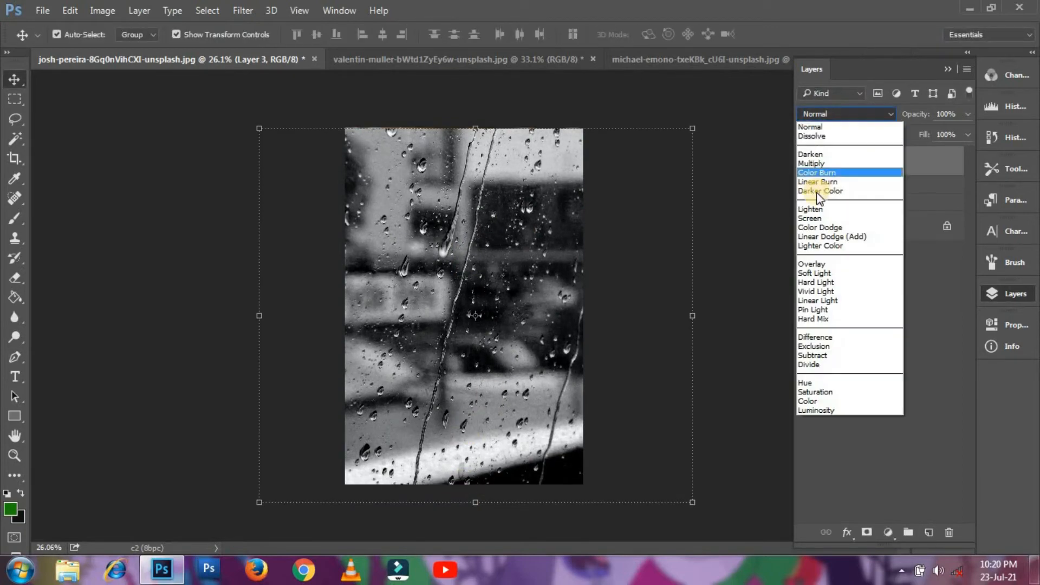
pyautogui.click(810, 218)
pyautogui.rightClick(864, 167)
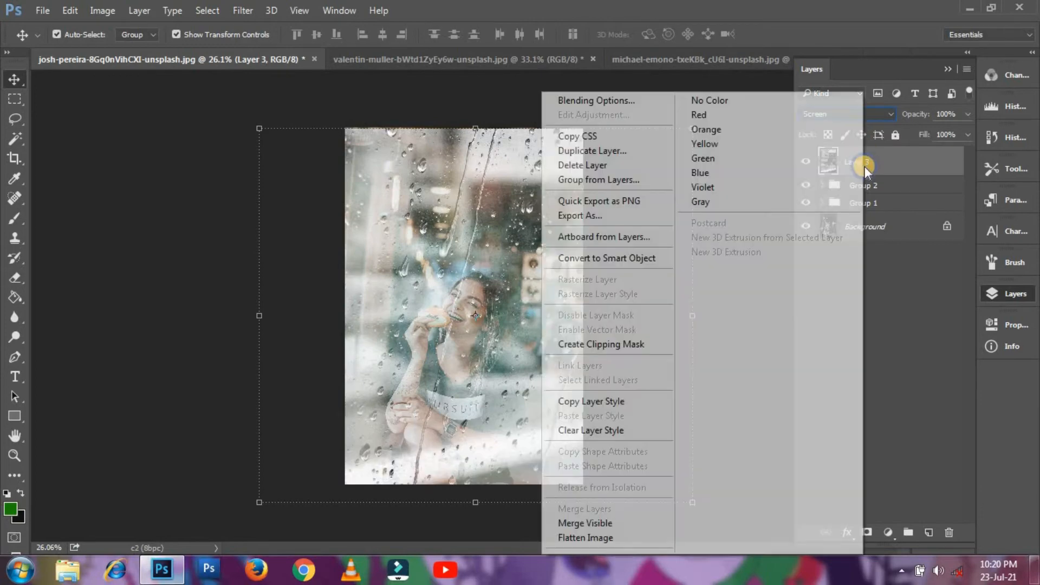
pyautogui.click(609, 259)
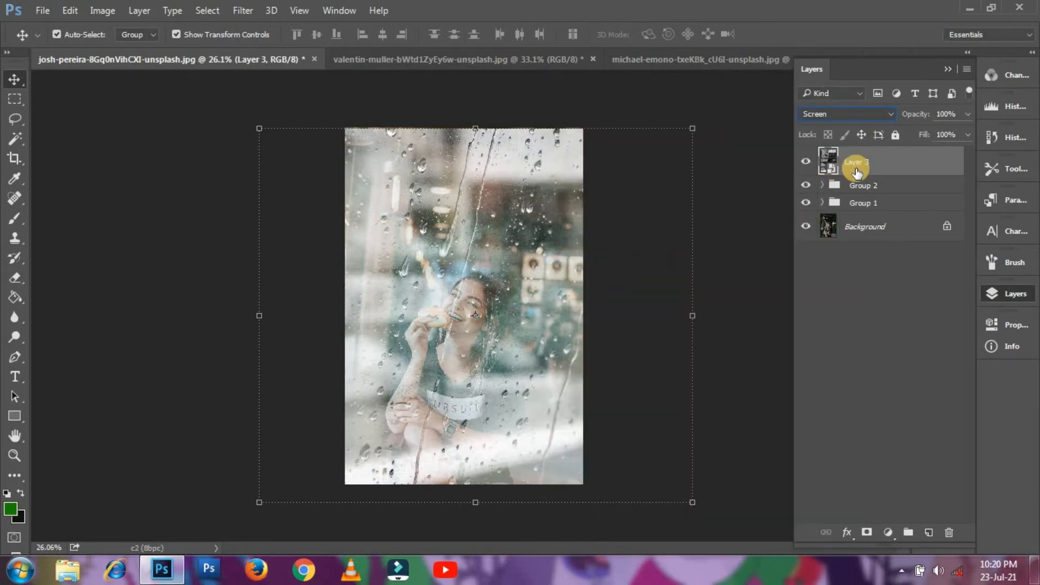
# - Soften Layer 3 with a Gaussian Blur smart filter of about 3.9 pixels
pyautogui.click(243, 11)
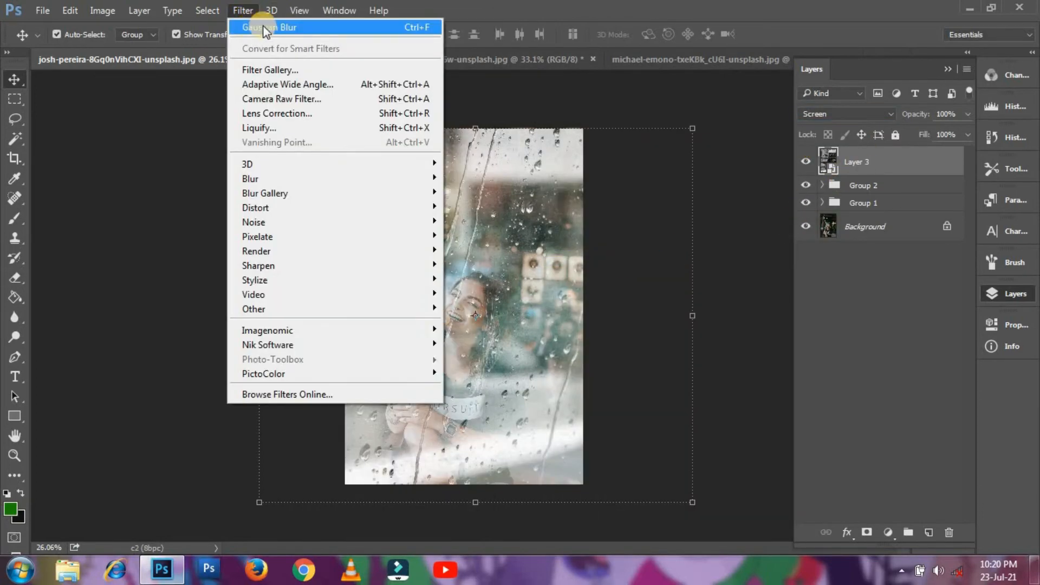
pyautogui.click(264, 30)
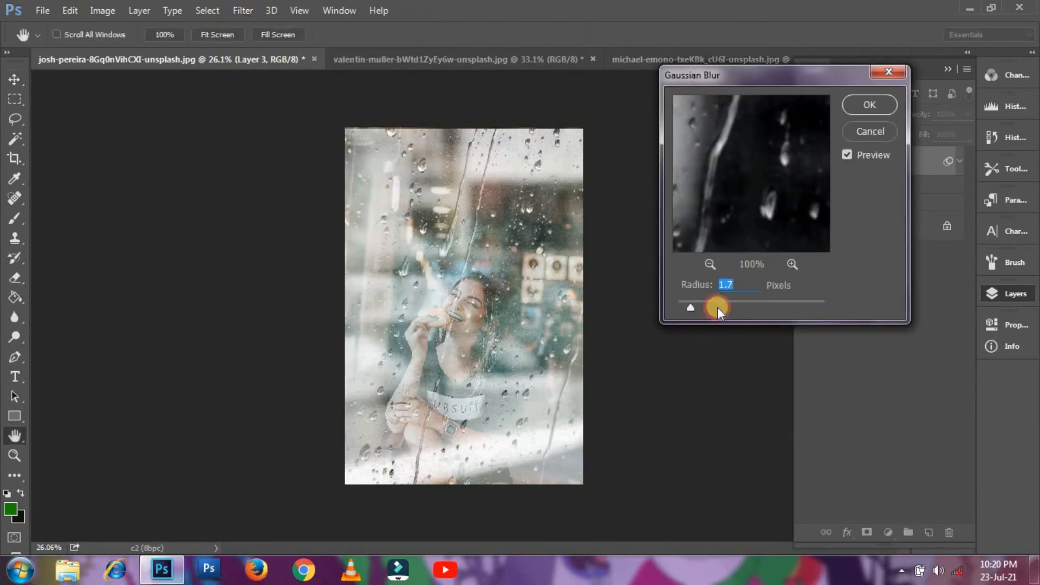
pyautogui.moveTo(717, 304); pyautogui.dragTo(723, 303)
pyautogui.press('Return')
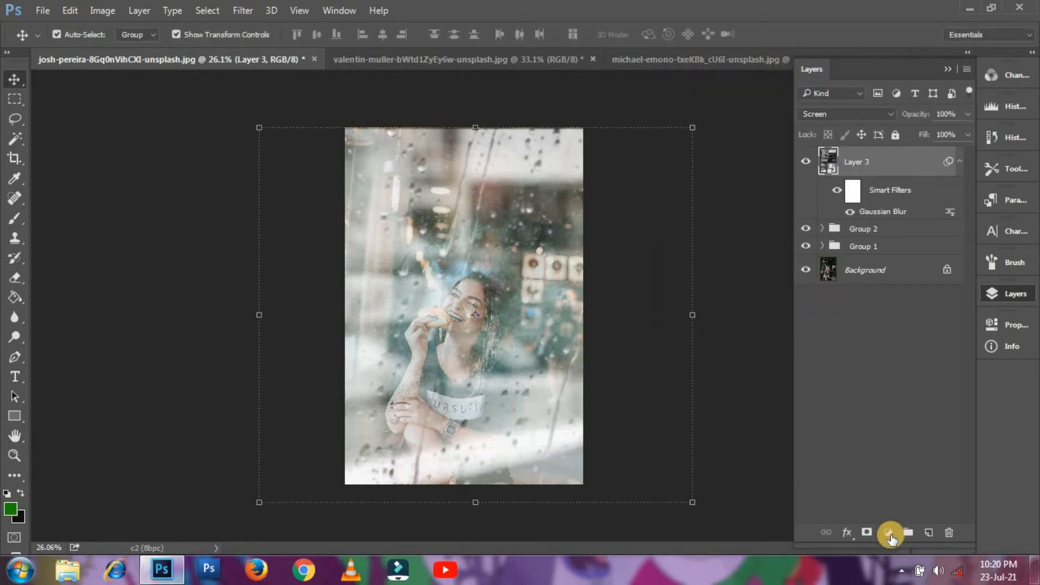
# - Darken the rain texture with a Levels layer: input levels 37/0.62/255, output white 182
pyautogui.click(888, 533)
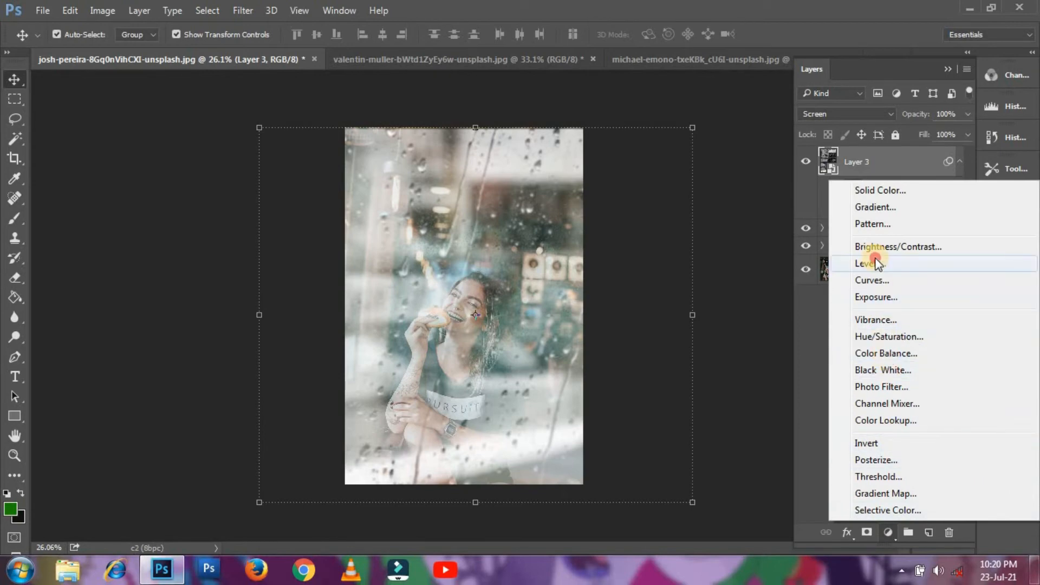
pyautogui.click(878, 264)
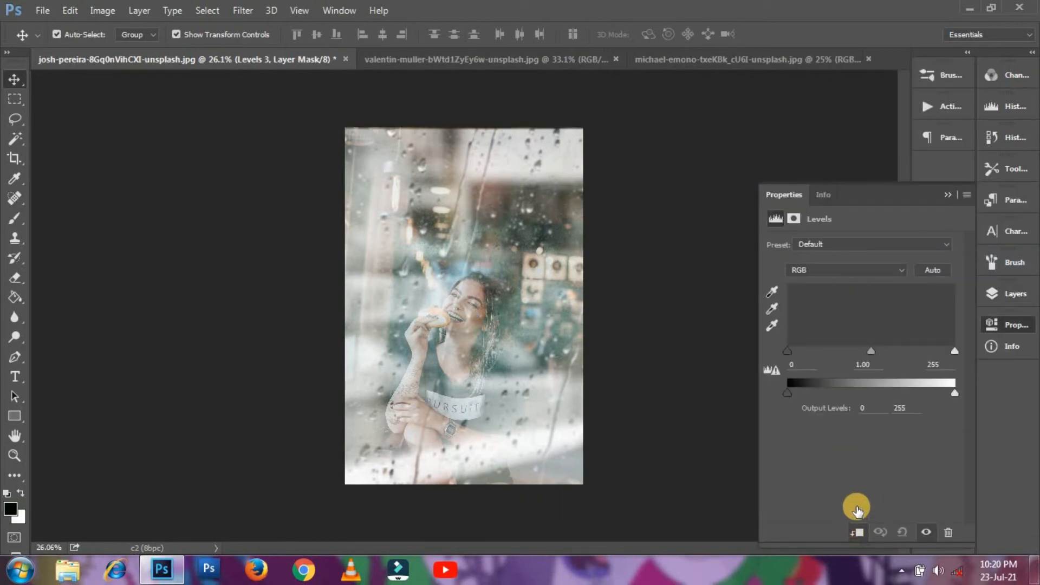
pyautogui.moveTo(871, 351); pyautogui.dragTo(896, 347)
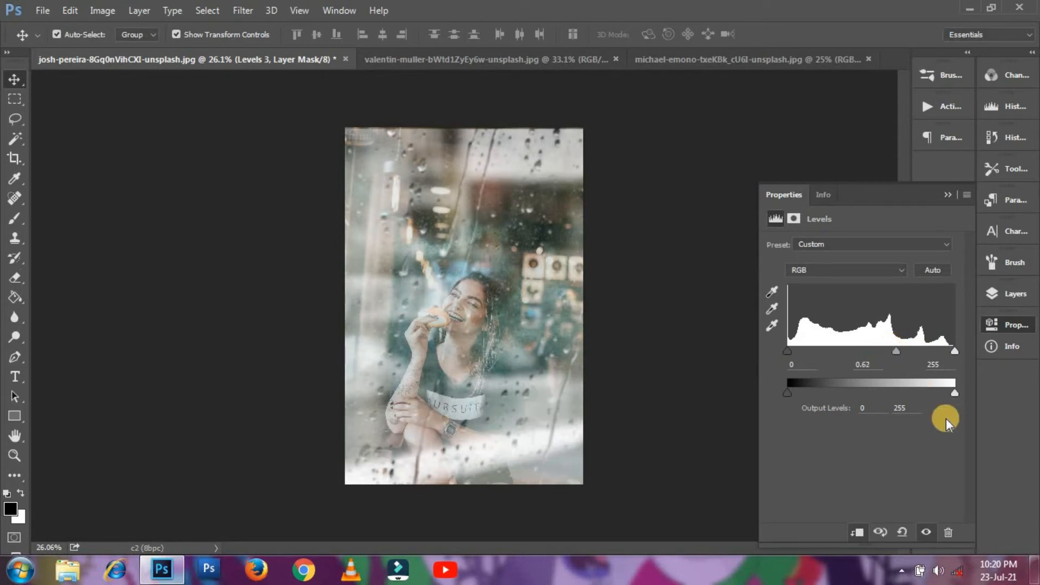
pyautogui.moveTo(932, 394); pyautogui.dragTo(895, 391)
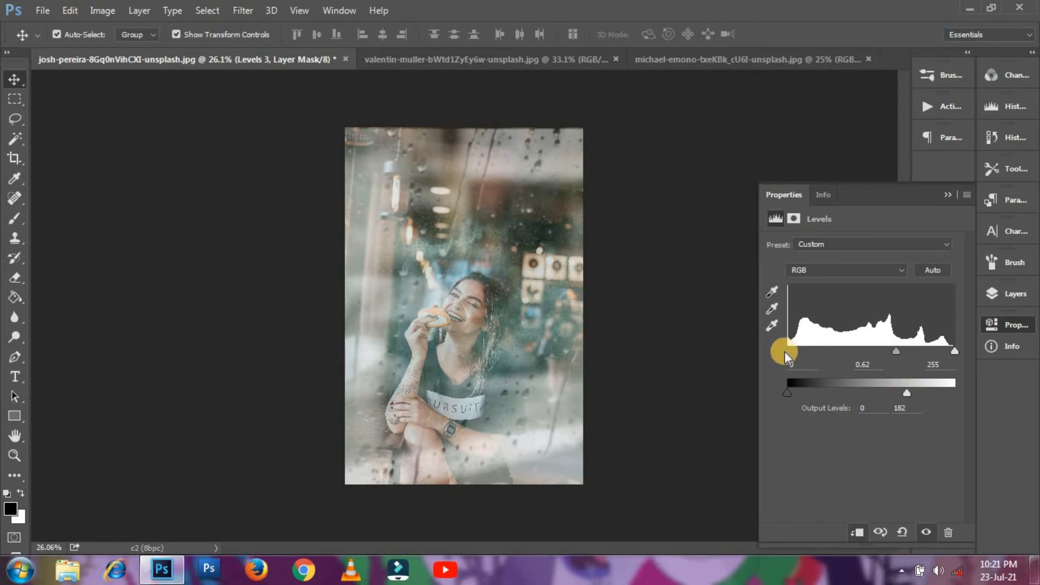
pyautogui.moveTo(786, 351); pyautogui.dragTo(799, 354)
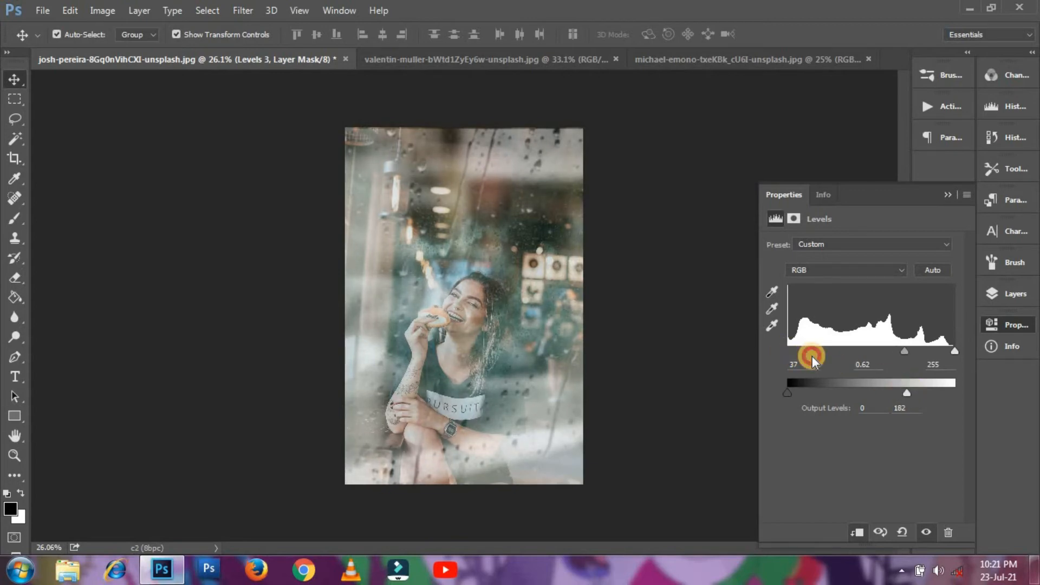
pyautogui.click(948, 195)
pyautogui.click(1009, 292)
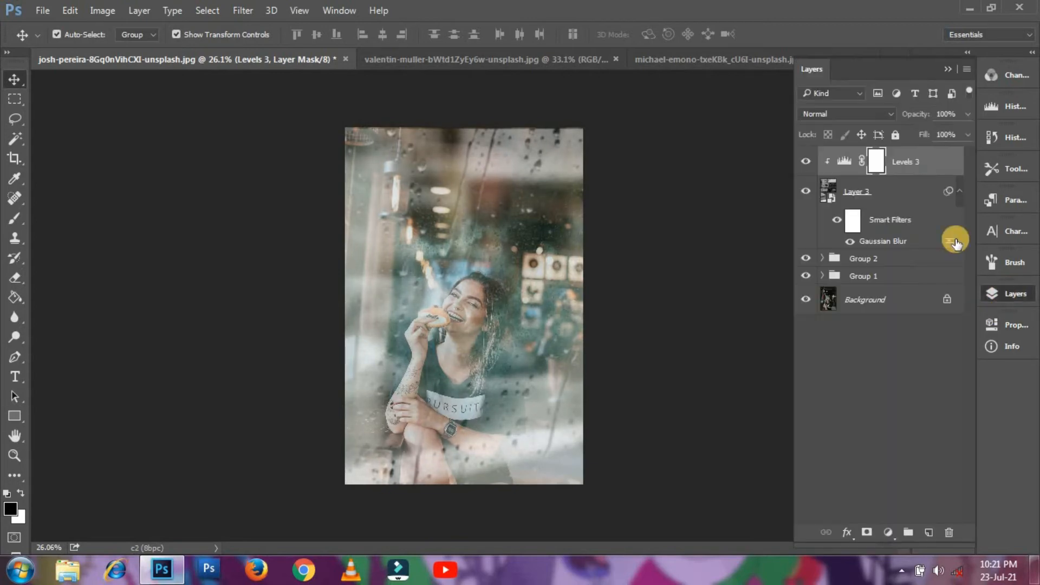
# - Add a Hue/Saturation layer above Levels 3 with saturation +28 and hue -2
pyautogui.click(888, 534)
pyautogui.click(883, 349)
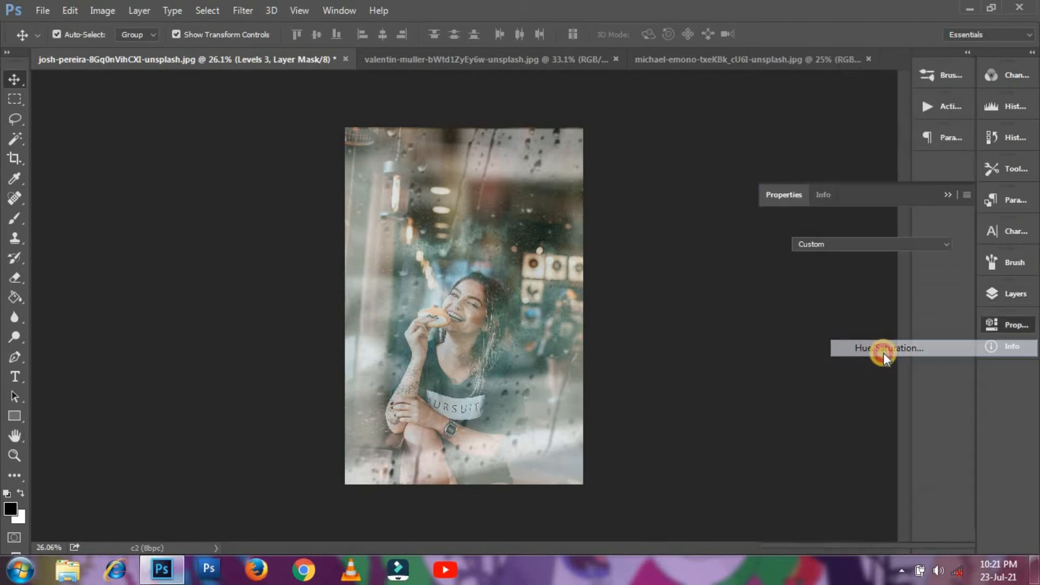
pyautogui.moveTo(862, 319); pyautogui.dragTo(887, 337)
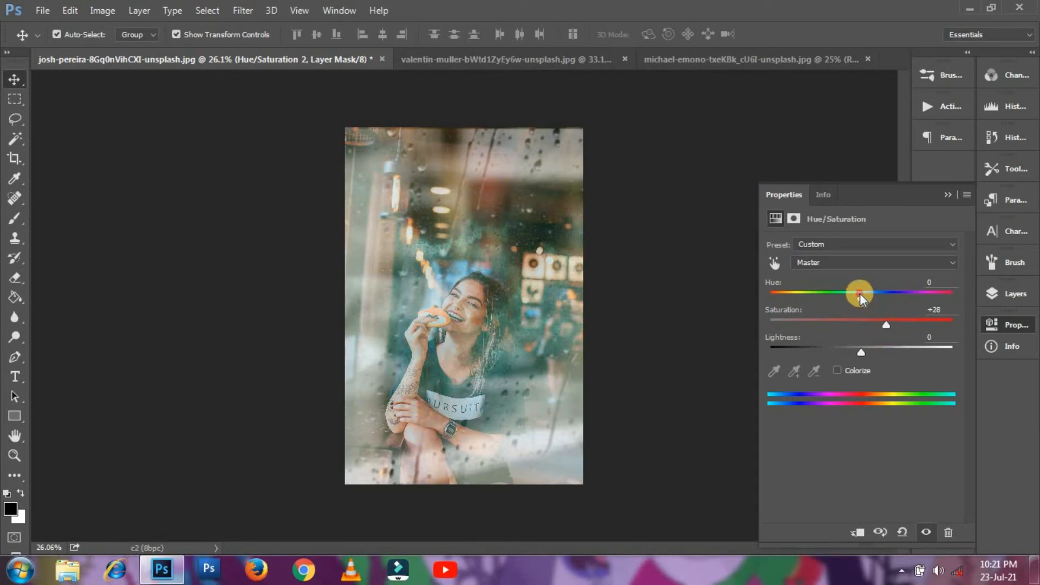
pyautogui.moveTo(859, 294); pyautogui.dragTo(852, 302)
pyautogui.click(945, 195)
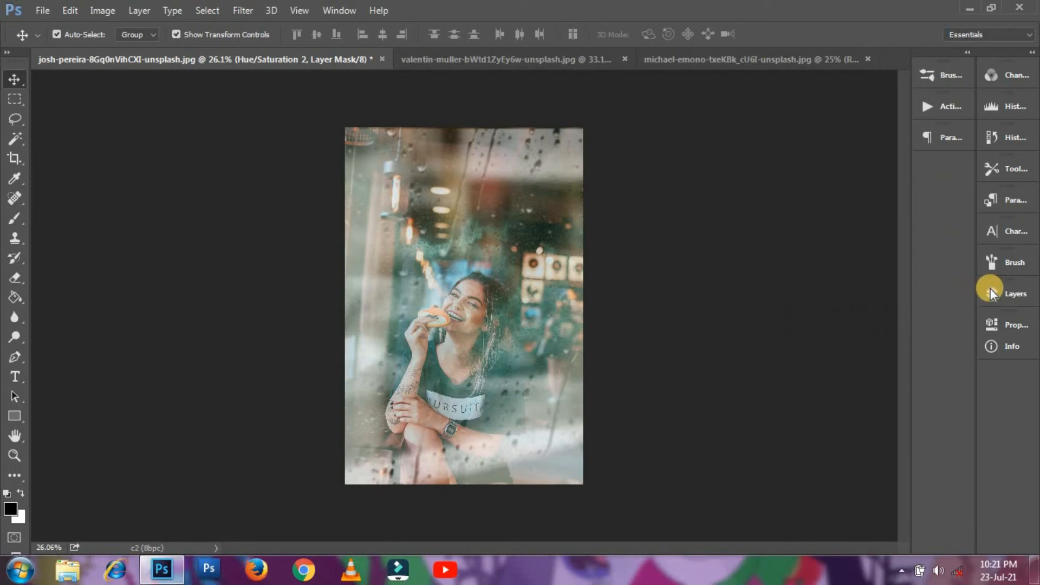
pyautogui.click(999, 293)
pyautogui.click(875, 220)
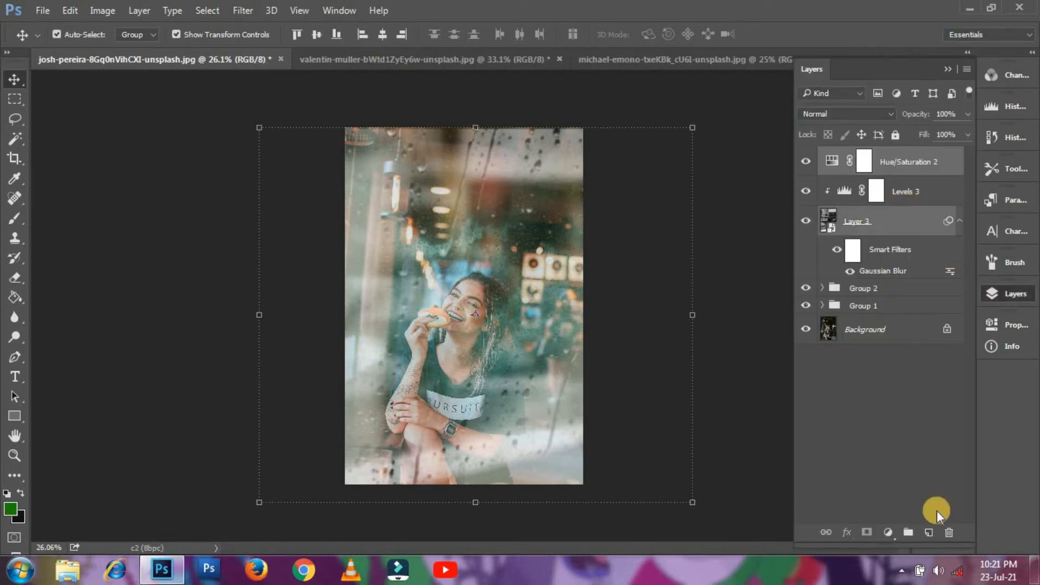
# - Group Layer 3 and its adjustments as Group 3; top it with Hue/Saturation, saturation +7, lightness -1
pyautogui.click(918, 532)
pyautogui.click(886, 532)
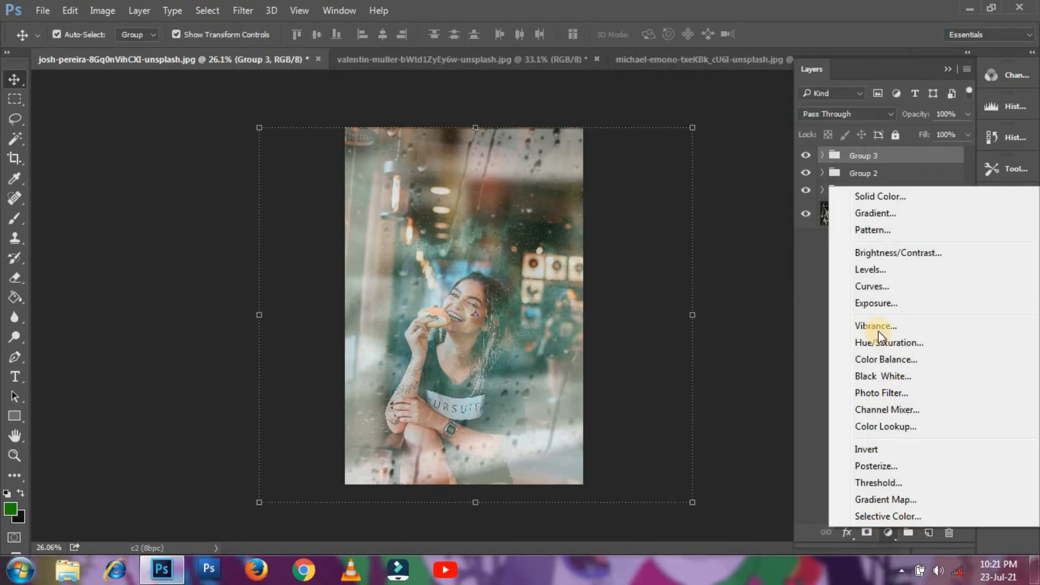
pyautogui.click(872, 345)
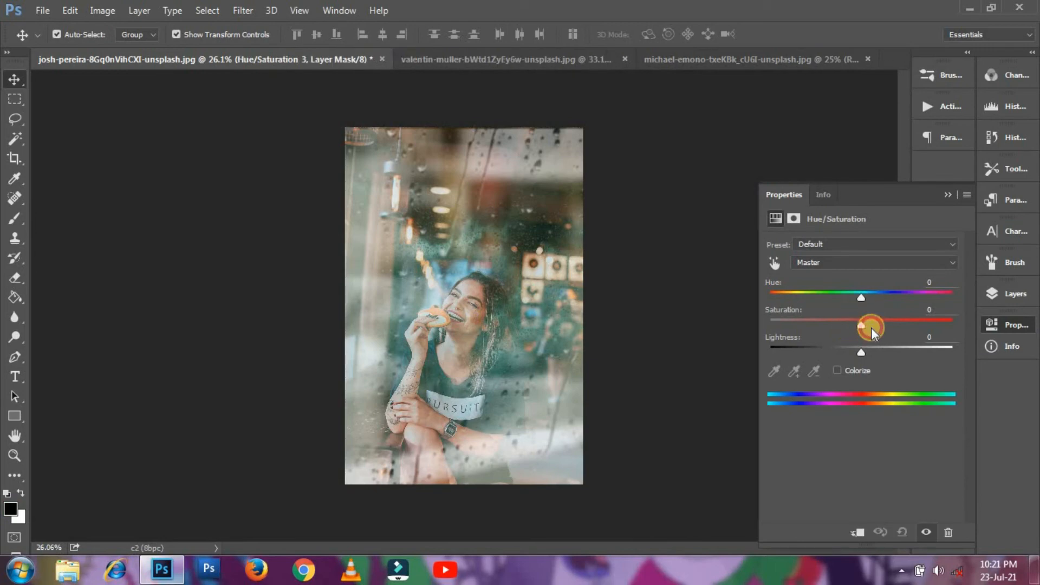
pyautogui.moveTo(860, 352)
pyautogui.mouseDown()
pyautogui.moveTo(872, 352)
pyautogui.moveTo(856, 353)
pyautogui.mouseUp()
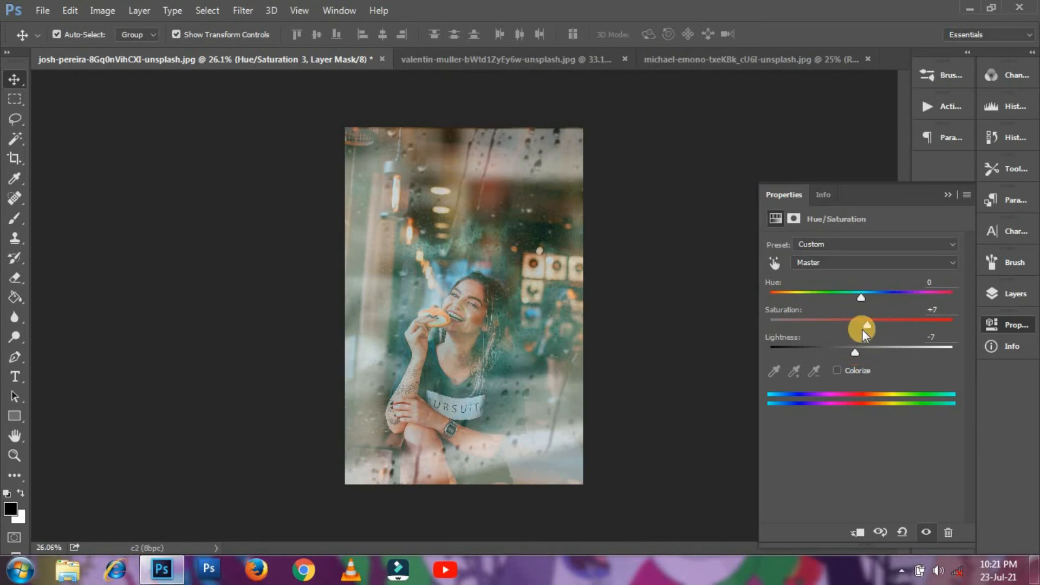
pyautogui.moveTo(860, 352); pyautogui.dragTo(861, 352)
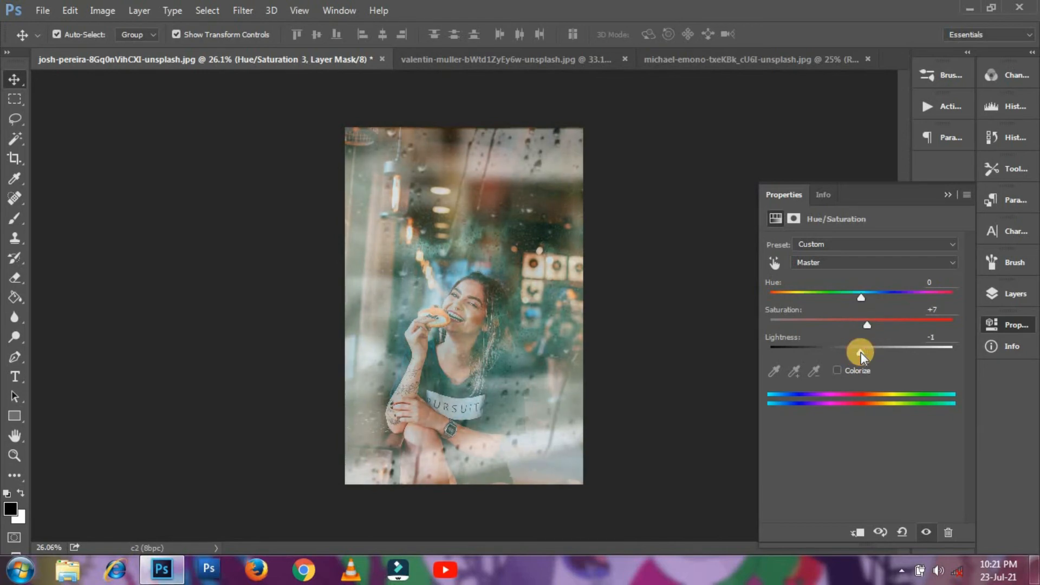
pyautogui.click(946, 195)
pyautogui.click(1008, 293)
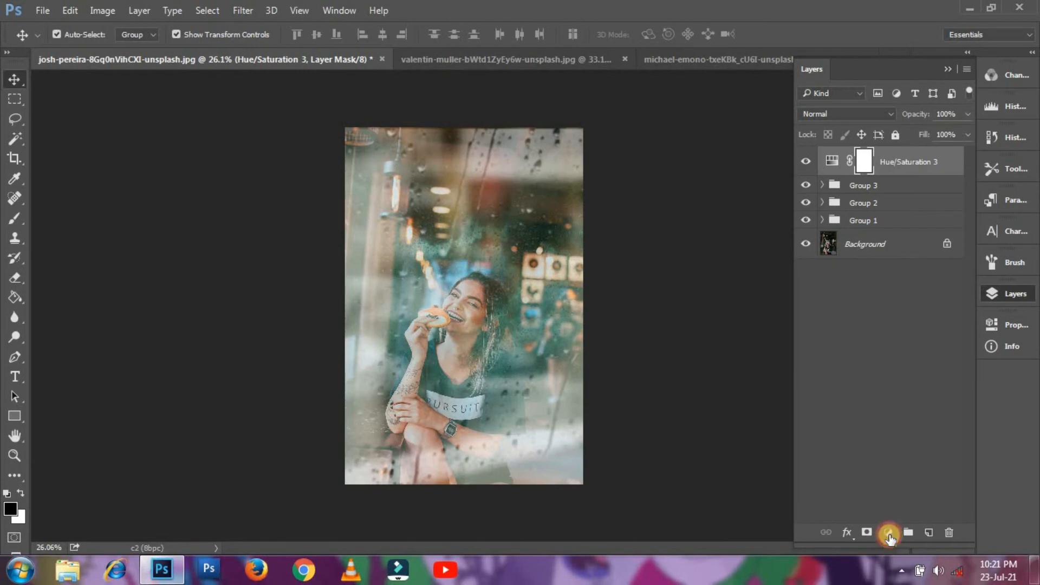
# - Add a Brightness/Contrast layer on top with brightness -14 and contrast 36
pyautogui.click(889, 533)
pyautogui.click(886, 259)
pyautogui.moveTo(861, 275); pyautogui.dragTo(893, 304)
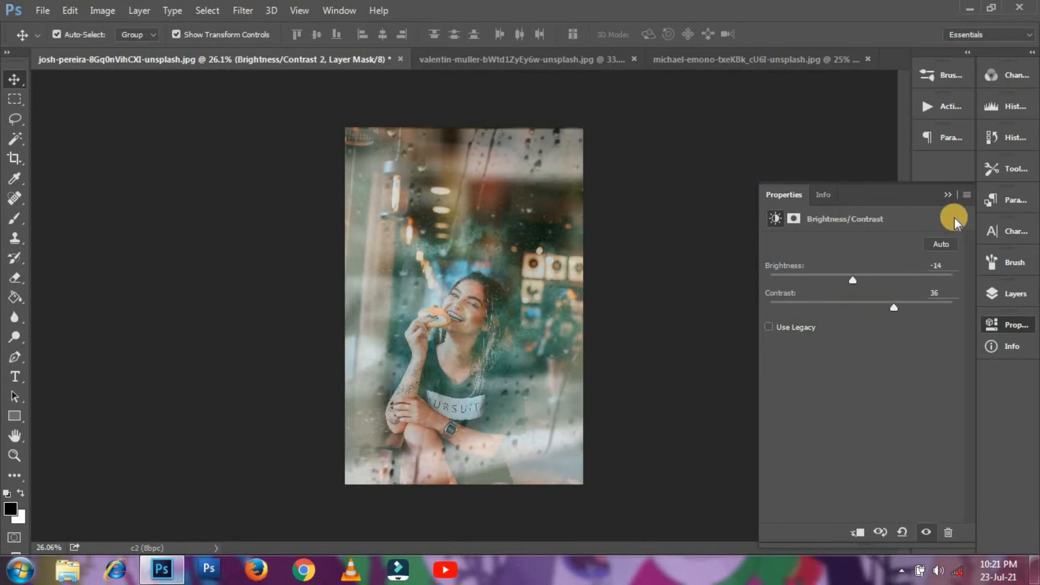
pyautogui.click(946, 195)
pyautogui.click(1009, 293)
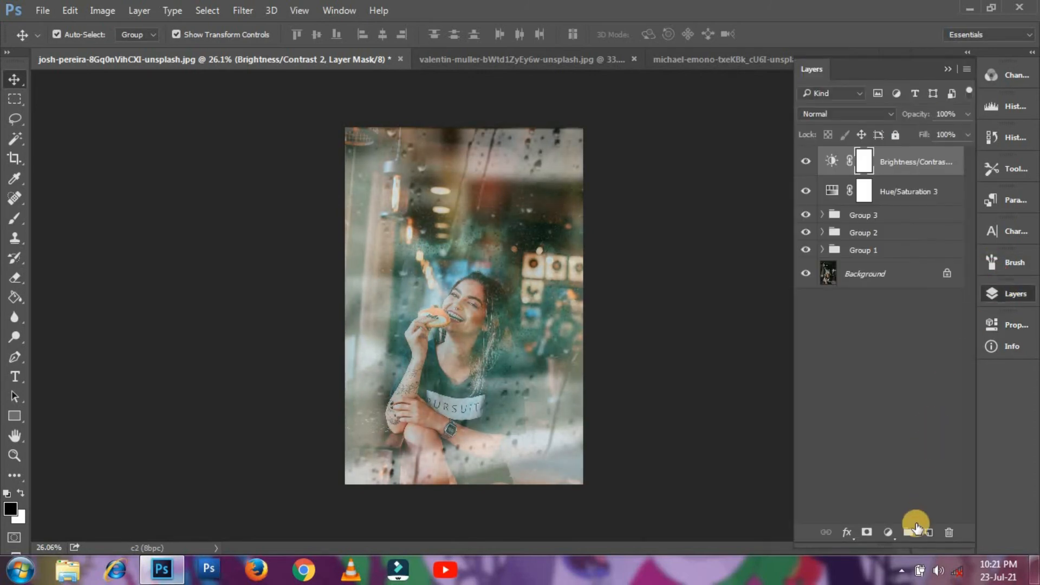
pyautogui.click(889, 532)
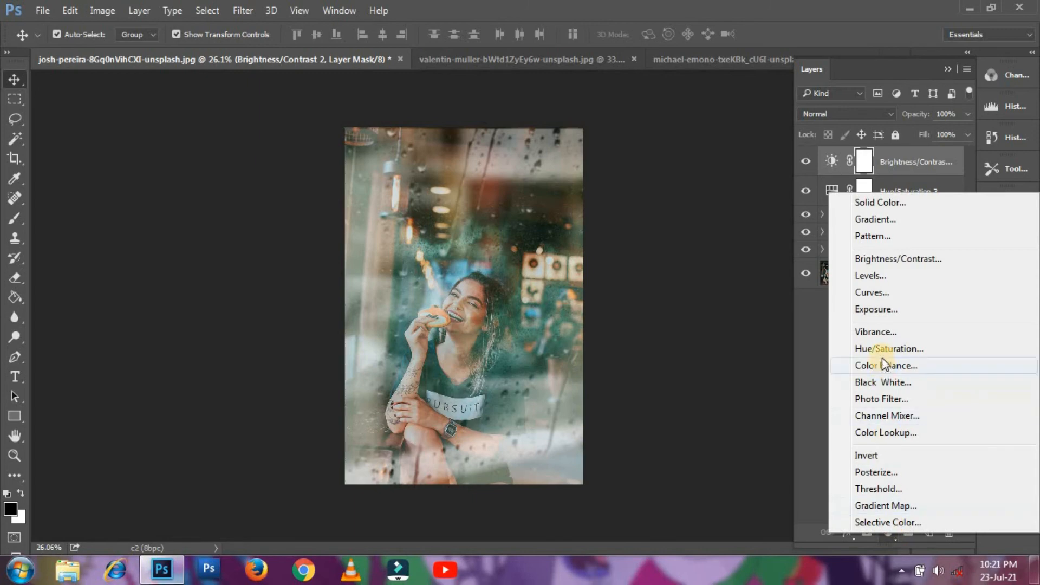
# - Add a Curves layer with two points pulled down, shadows from input 91 to output 66
pyautogui.click(878, 293)
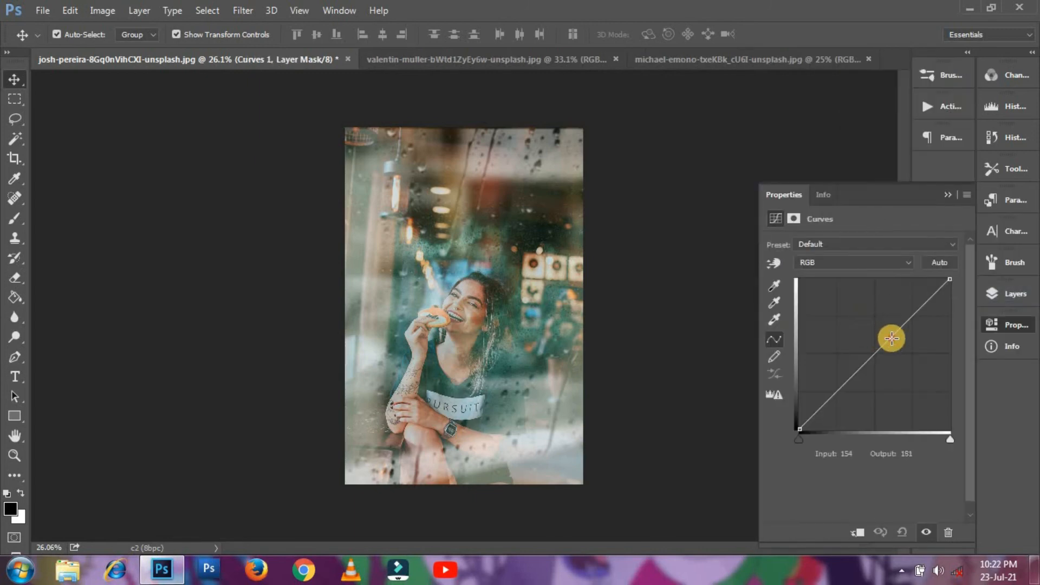
pyautogui.moveTo(890, 339); pyautogui.dragTo(895, 343)
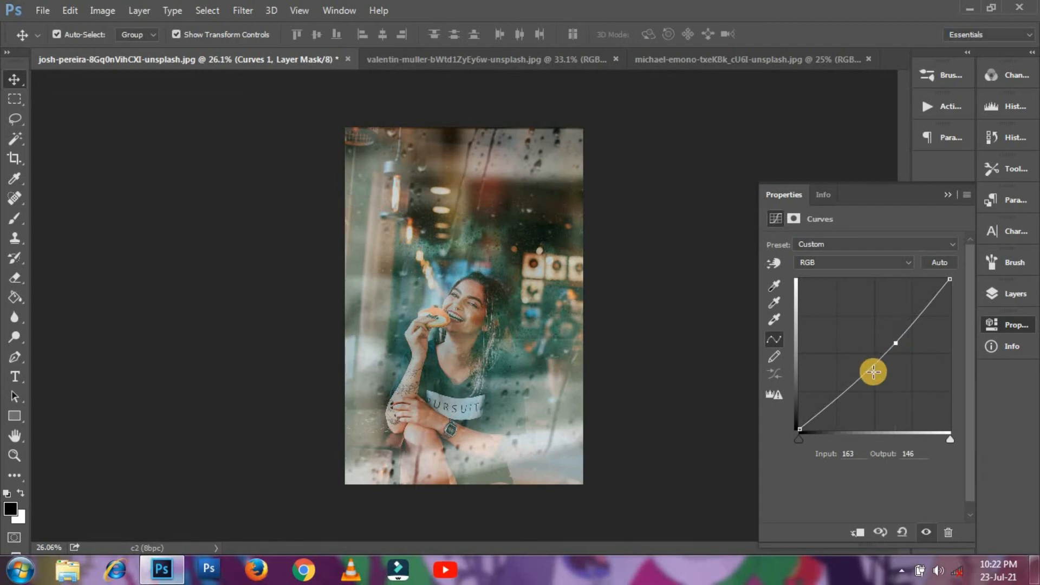
pyautogui.click(849, 382)
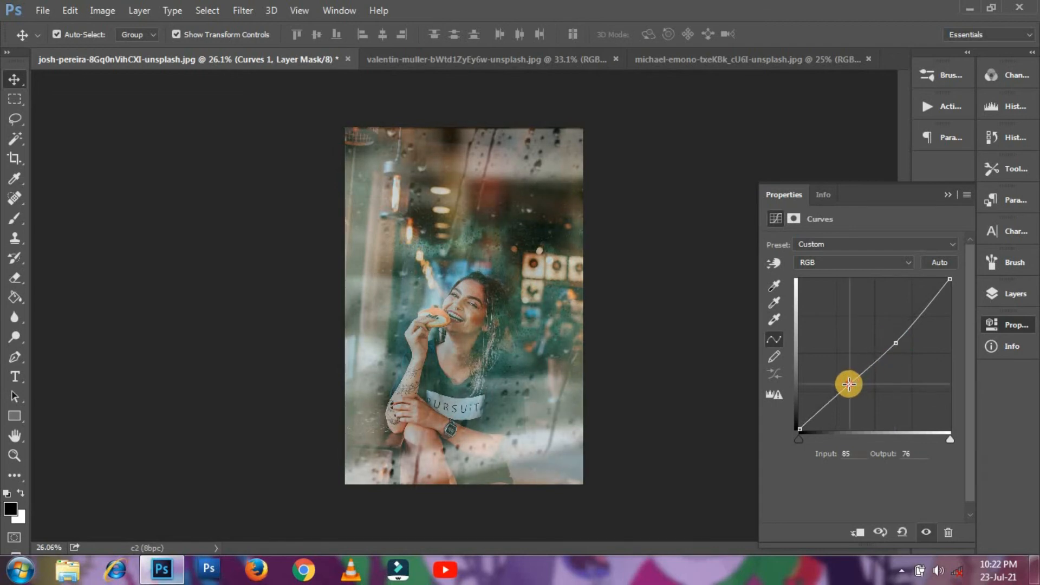
pyautogui.moveTo(848, 384); pyautogui.dragTo(853, 387)
pyautogui.click(948, 196)
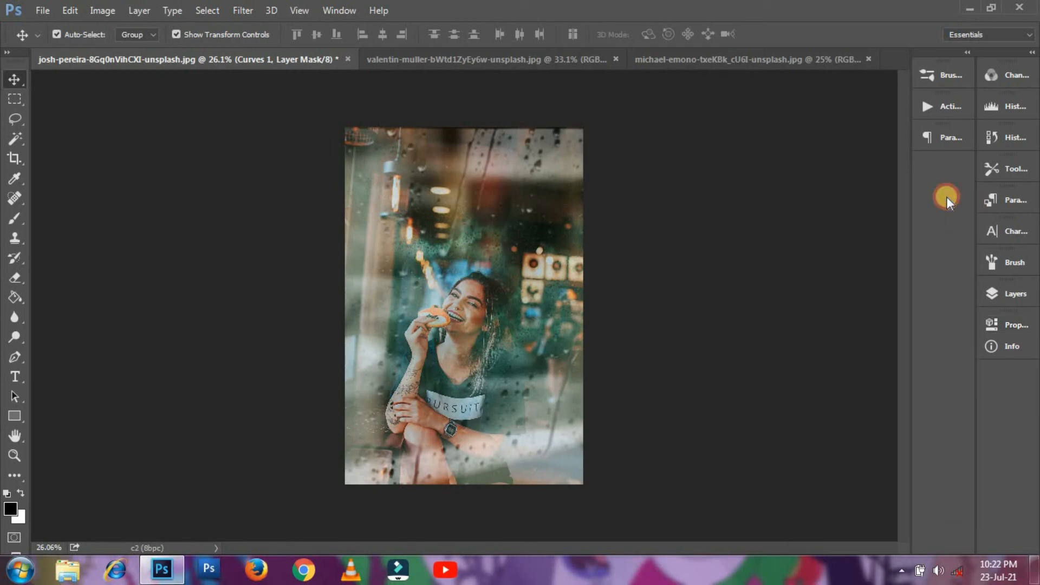
pyautogui.click(1002, 297)
pyautogui.keyDown('shift'); pyautogui.click(905, 221); pyautogui.keyUp('shift')
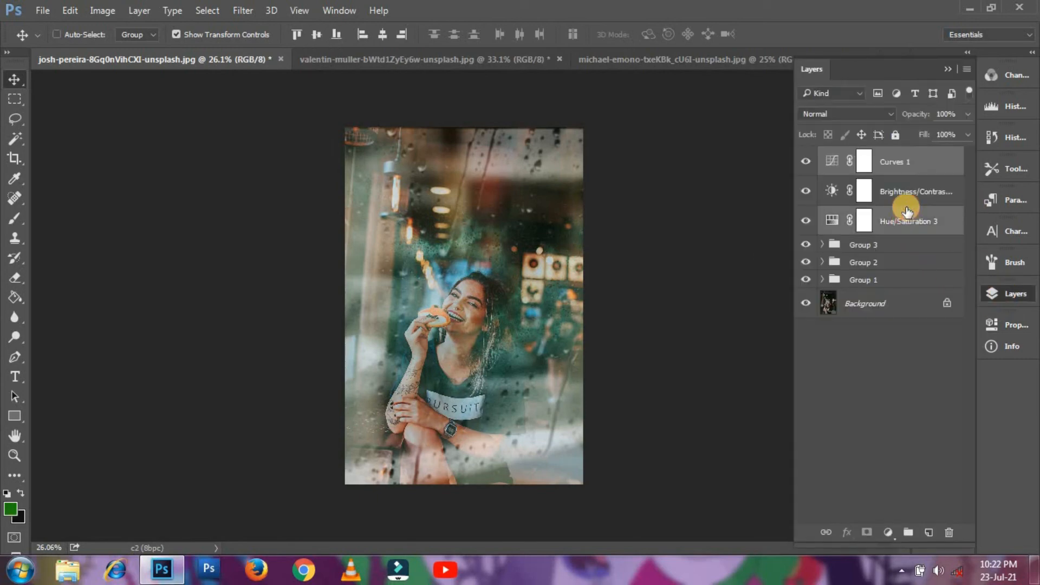
# - Group the three top adjustments as Group 4 and merge visible layers into a single Background
pyautogui.click(907, 535)
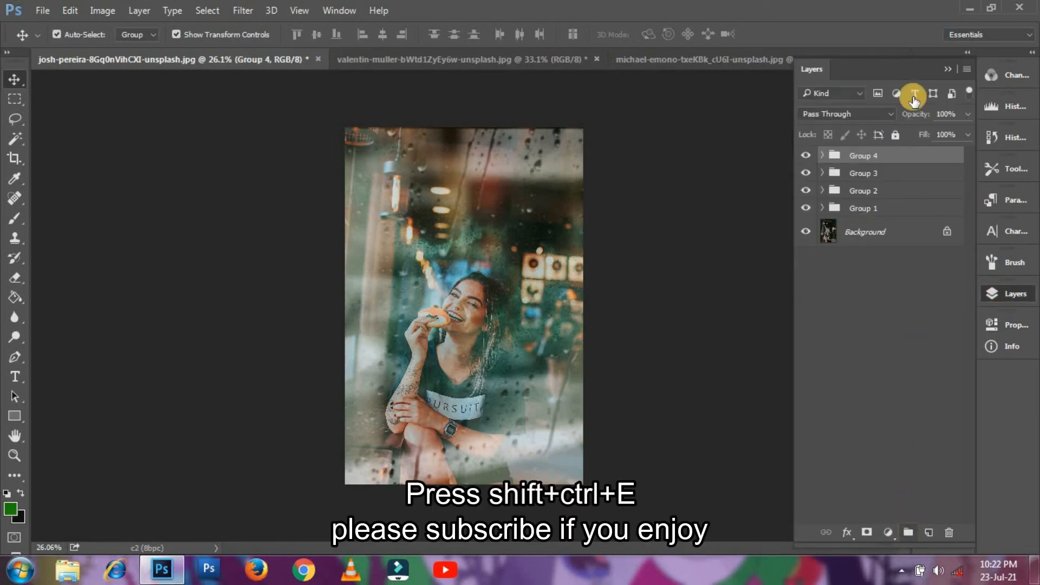
pyautogui.click(963, 69)
pyautogui.click(894, 457)
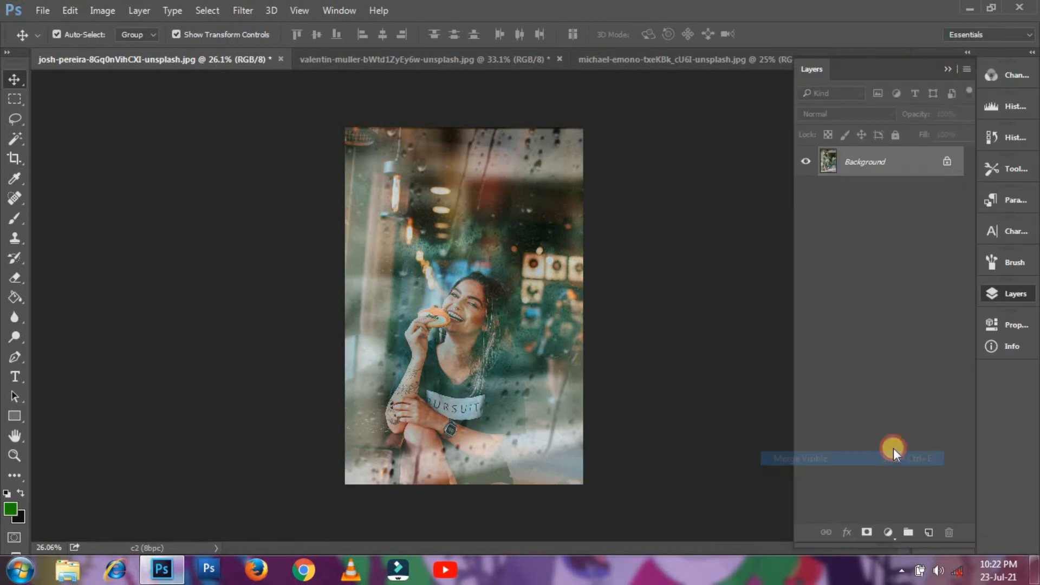